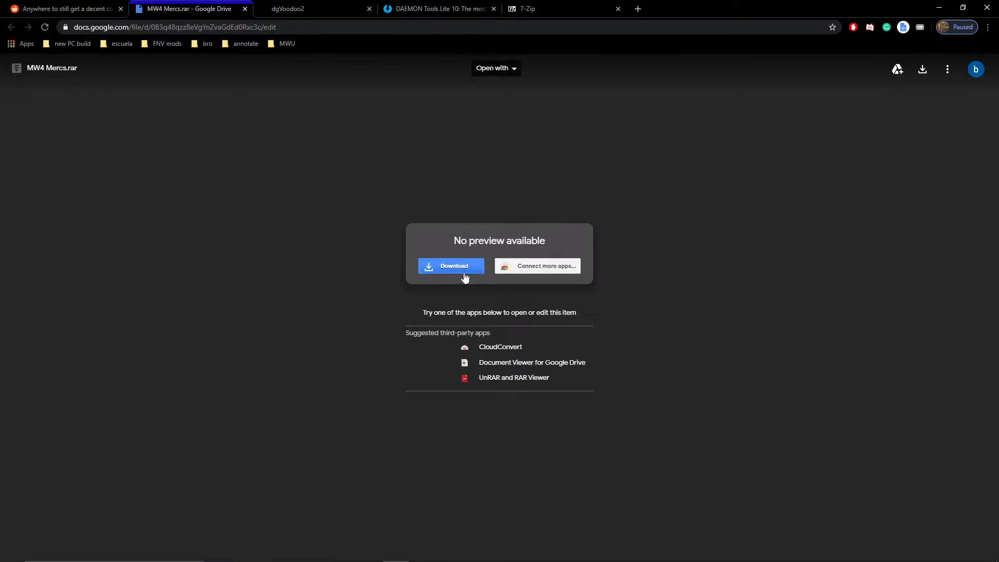
# Start the MW4 Mercs.rar download despite the virus-scan warning, cancel it, then go to the dgVoodoo2 tab
pyautogui.click(462, 269)
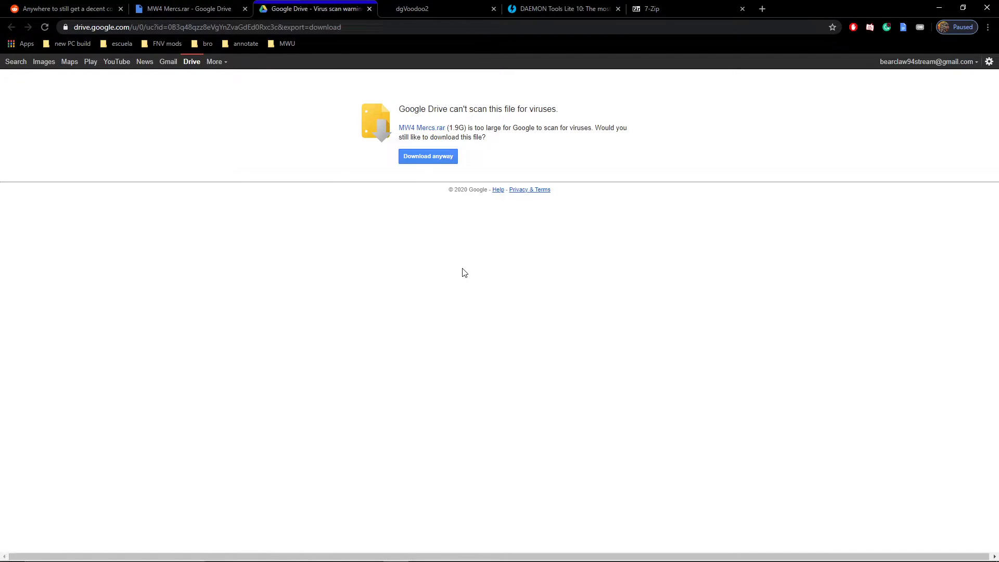
pyautogui.click(435, 162)
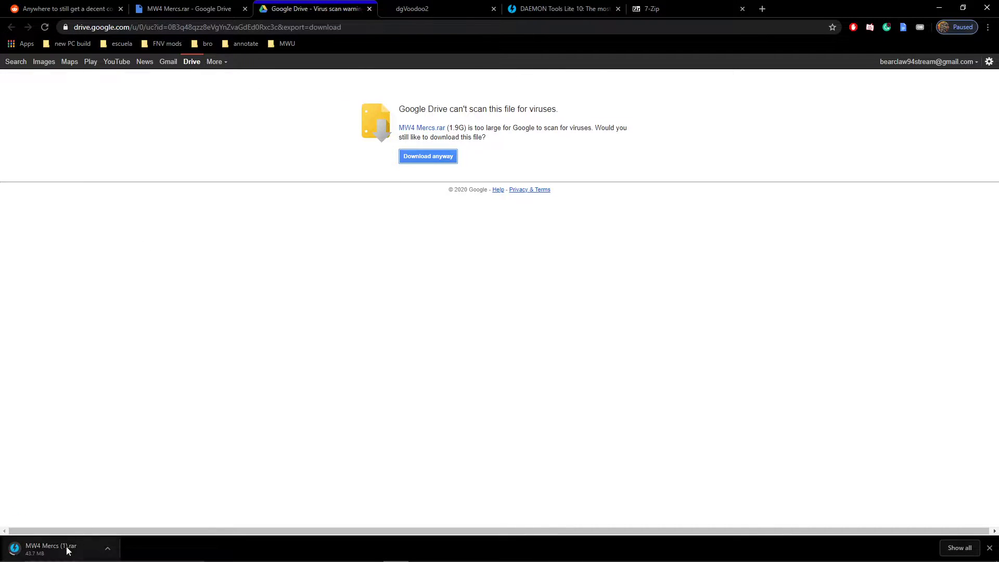
pyautogui.rightClick(67, 545)
pyautogui.click(76, 538)
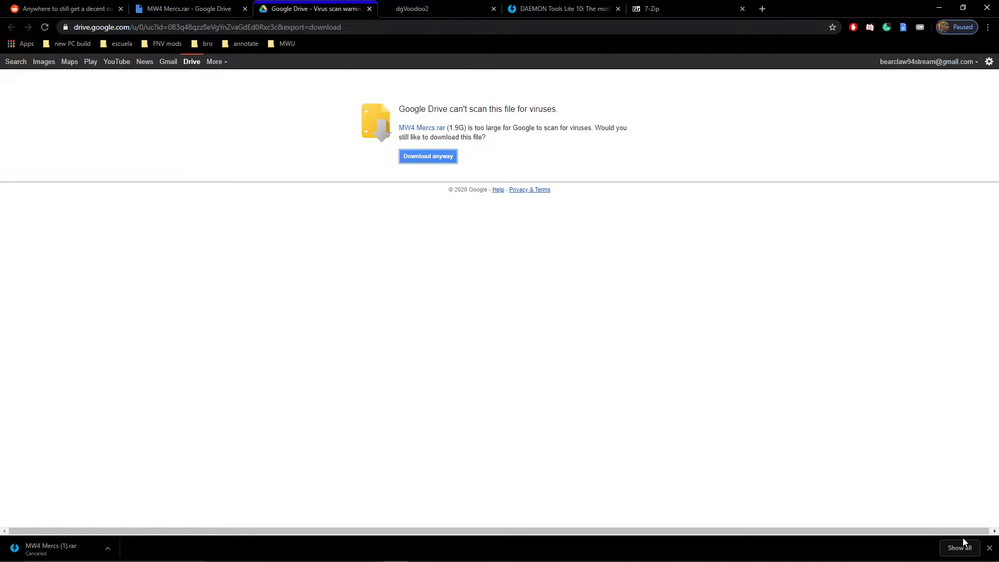
pyautogui.click(989, 548)
pyautogui.click(437, 7)
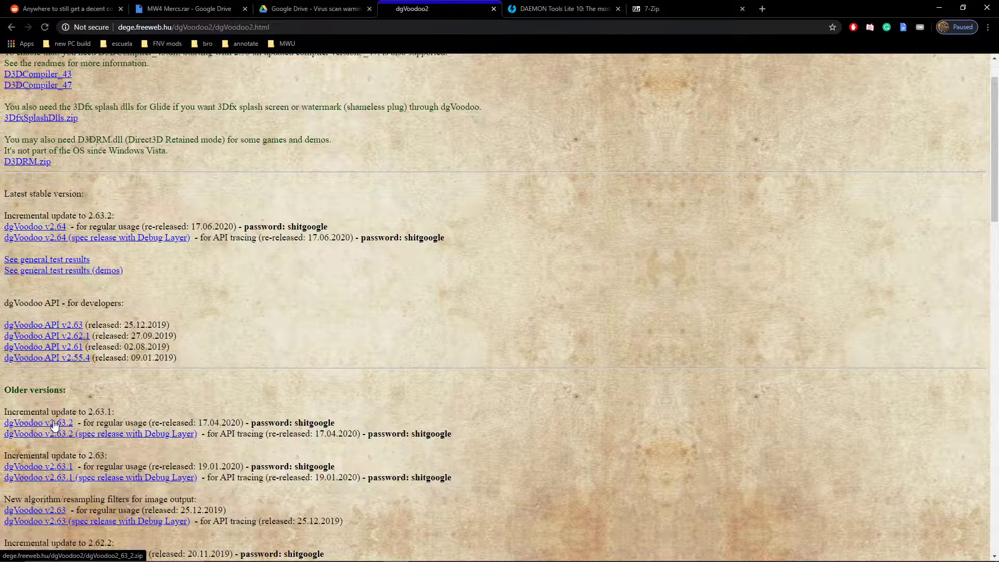
# Look over the DAEMON Tools Lite and 7-Zip tabs, then return to the Reddit MW4 Mercs thread
pyautogui.click(562, 9)
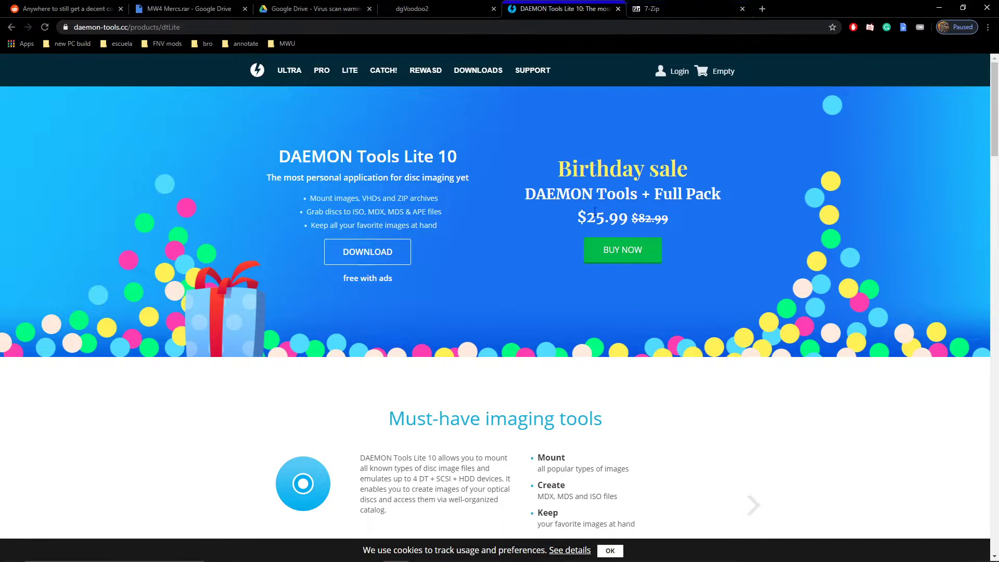
pyautogui.click(650, 12)
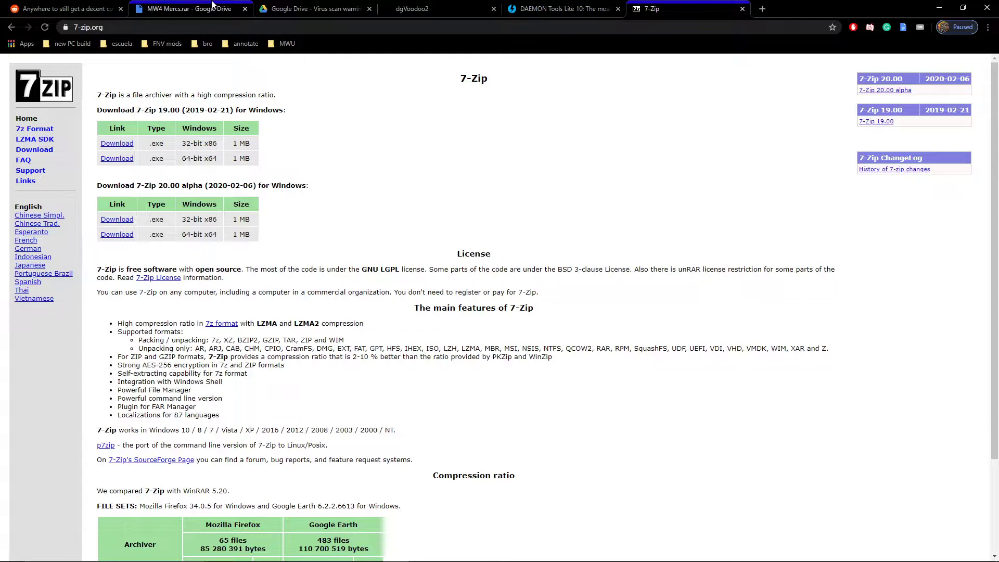
pyautogui.click(62, 9)
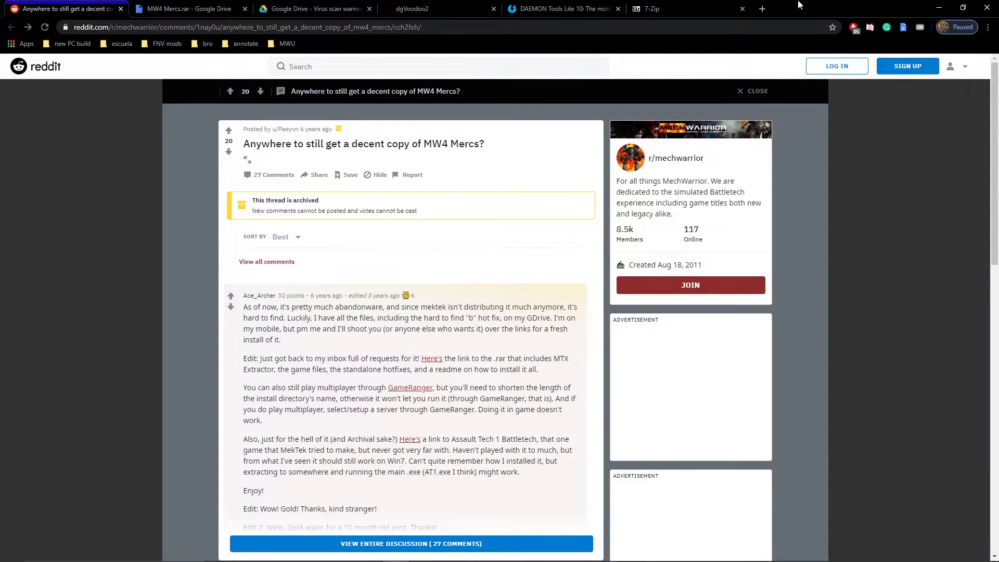
# Bring the Downloads window forward and use 7-Zip to extract MW4 Mercs.rar into an MW4 Mercs folder
pyautogui.moveTo(799, 5); pyautogui.dragTo(747, 26)
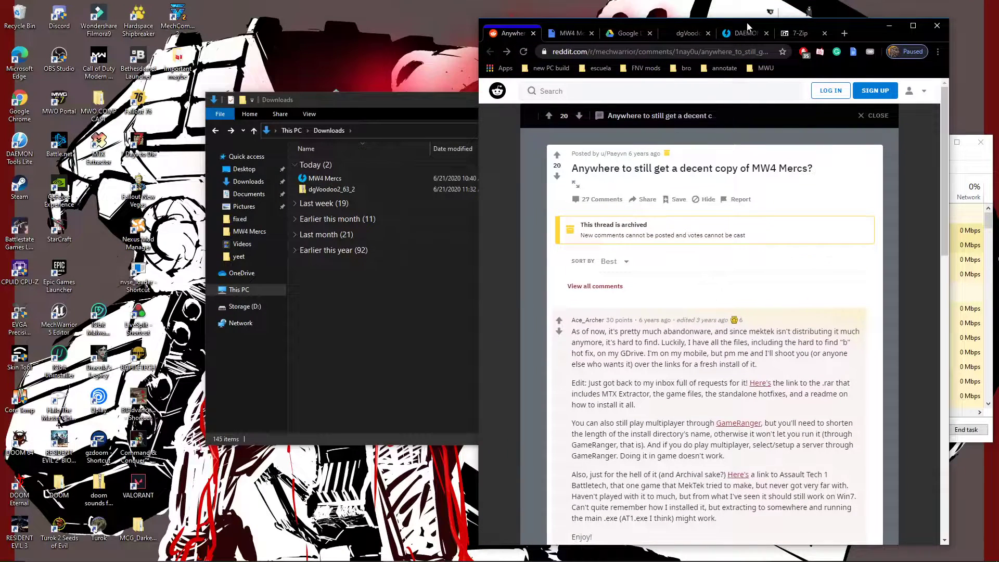
pyautogui.click(405, 103)
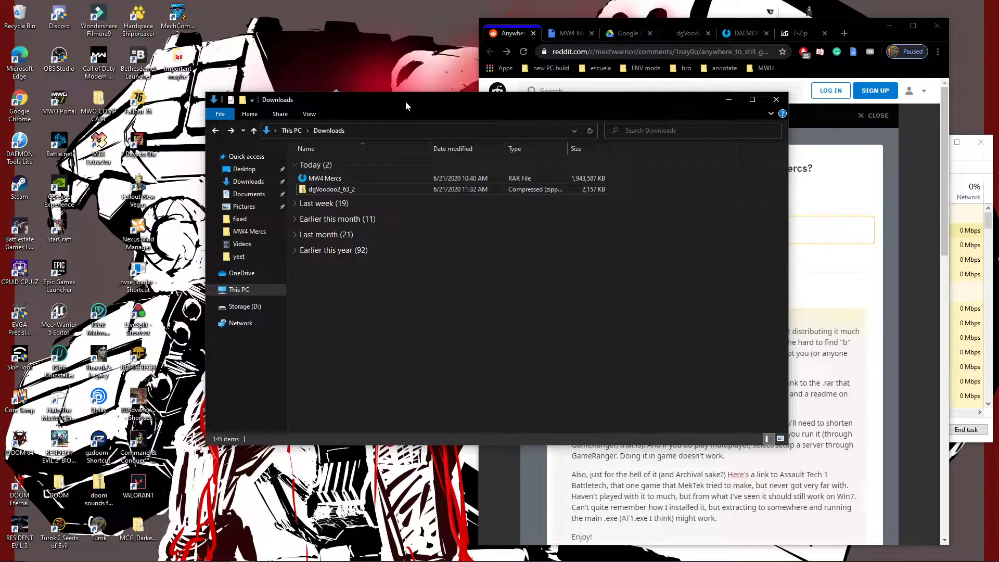
pyautogui.rightClick(398, 178)
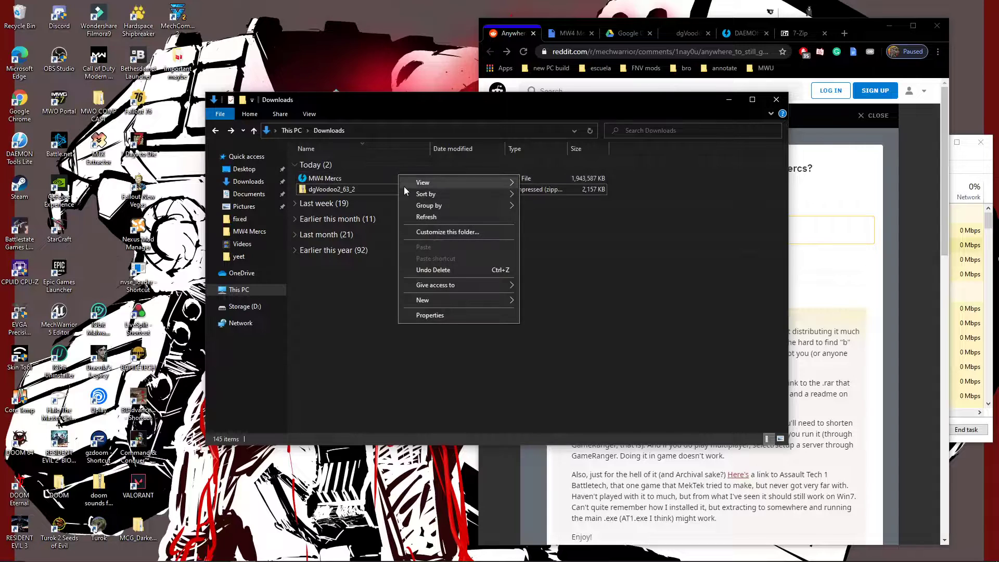
pyautogui.rightClick(369, 179)
pyautogui.click(330, 178)
pyautogui.rightClick(331, 178)
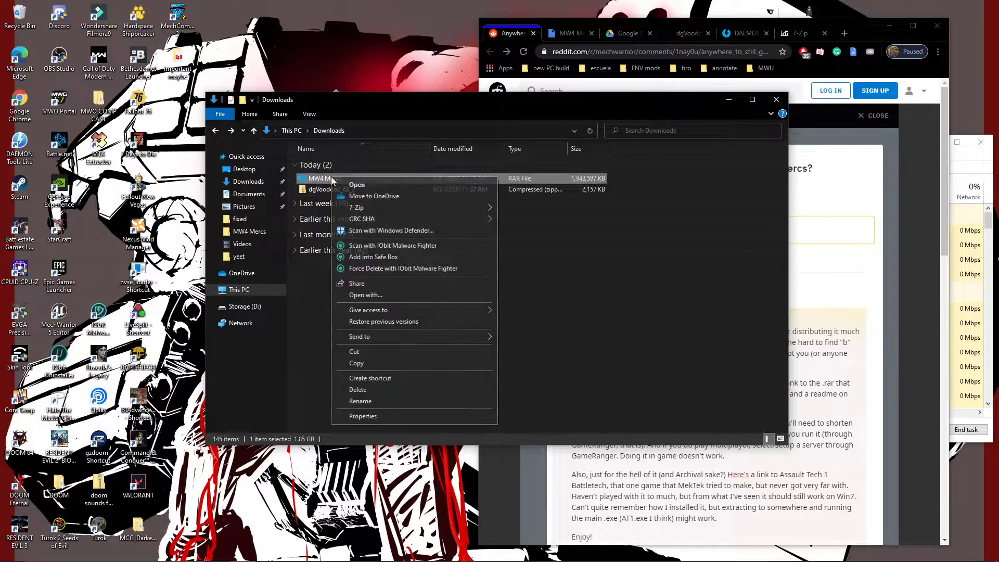
pyautogui.moveTo(370, 207)
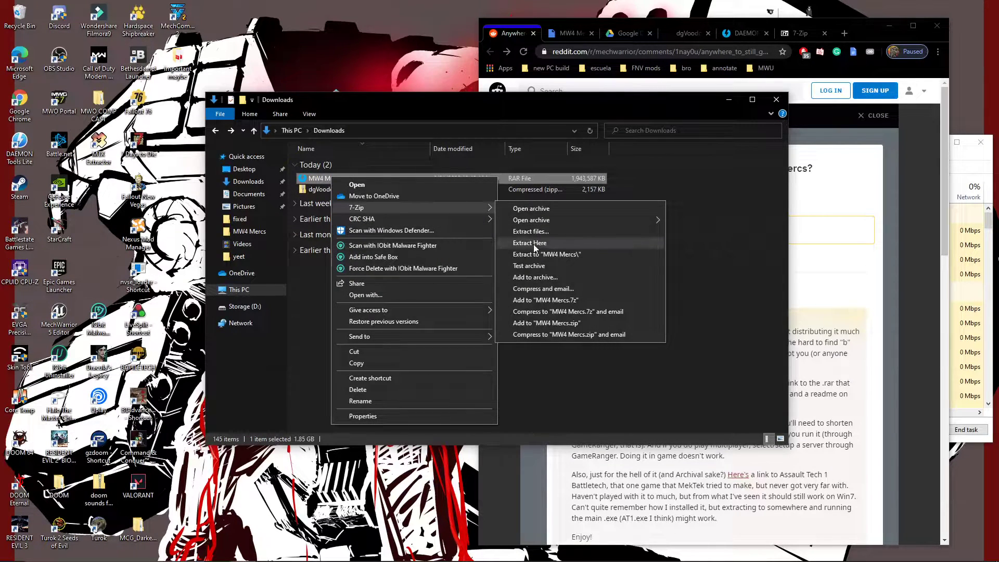
pyautogui.click(536, 231)
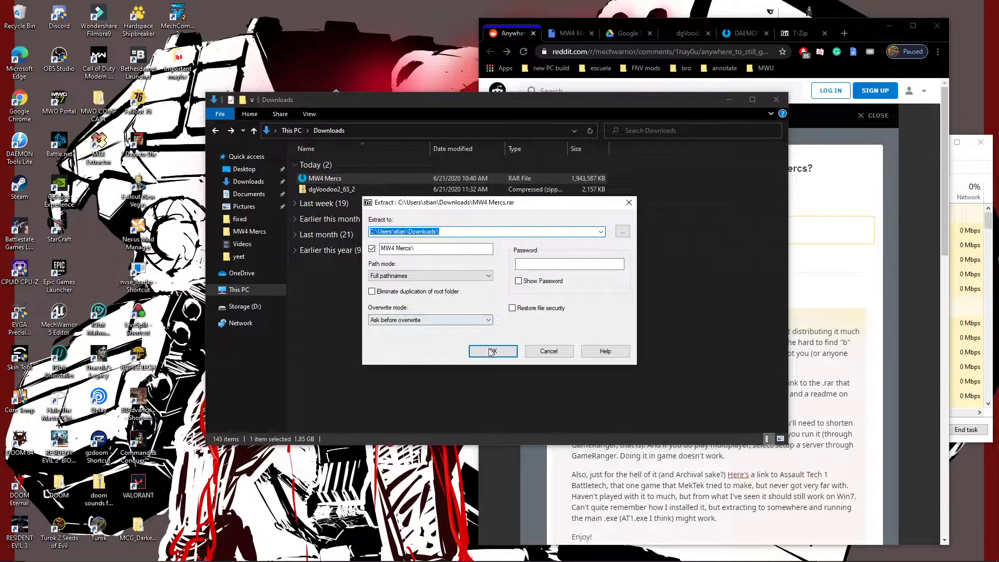
pyautogui.click(492, 350)
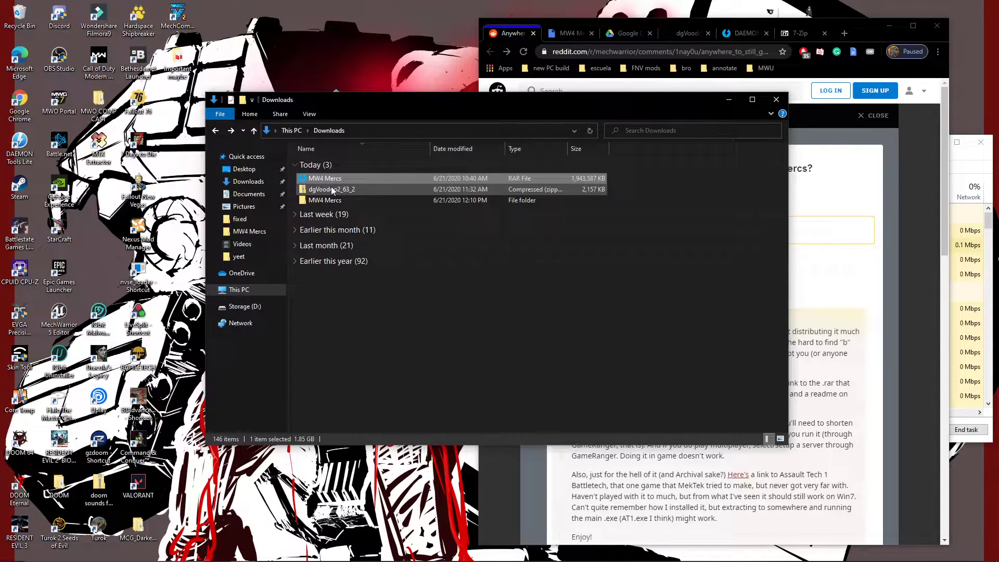
# Extract dgVoodoo2_63_2.zip with 7-Zip, entering the archive password, into a dgVoodoo2_63_2 folder
pyautogui.rightClick(331, 190)
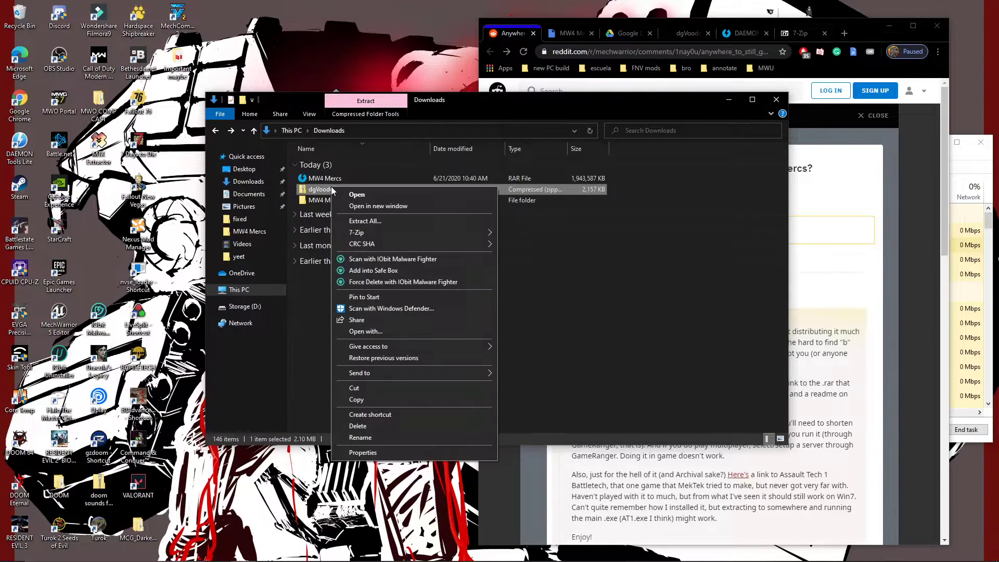
pyautogui.moveTo(358, 232)
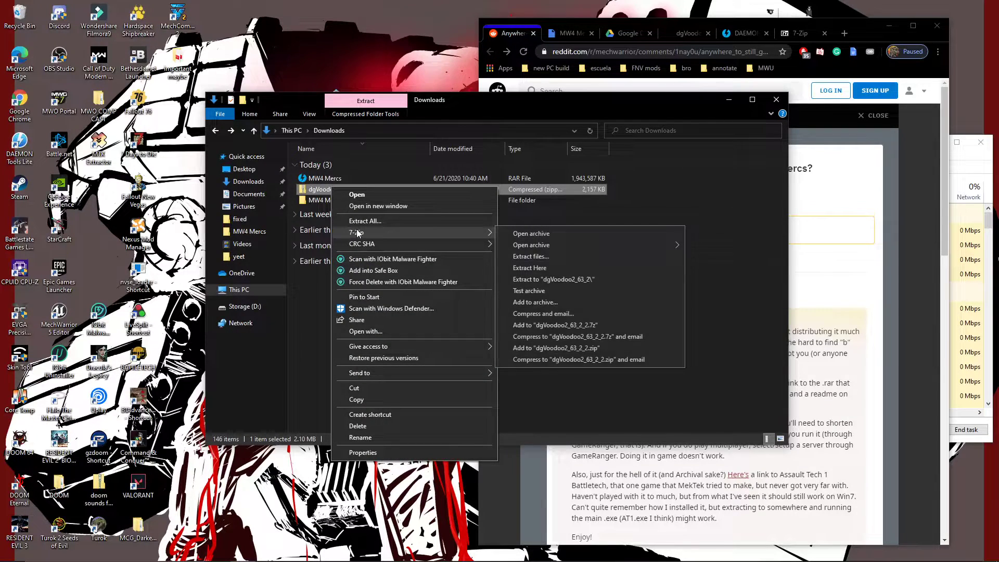
pyautogui.click(535, 253)
pyautogui.click(534, 262)
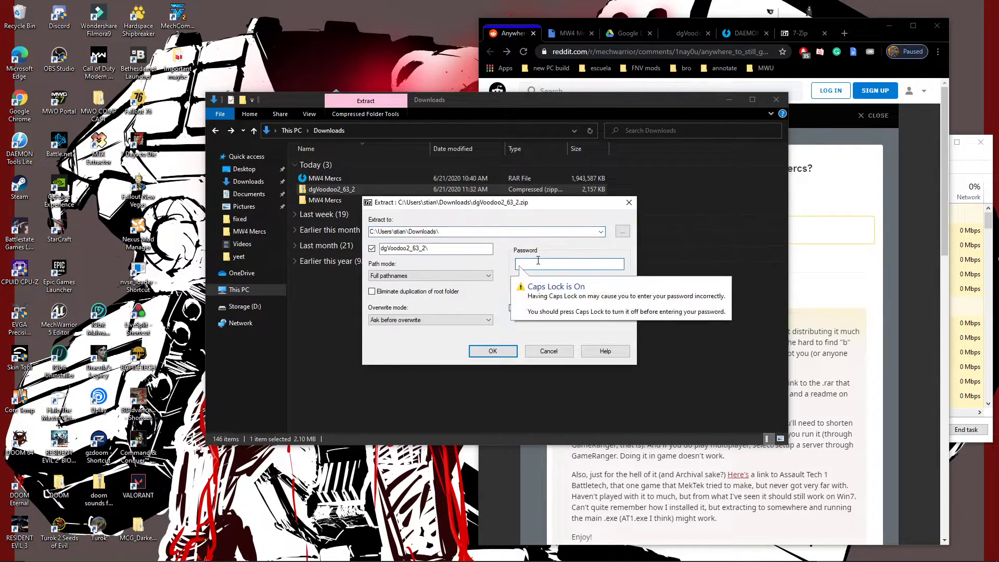
pyautogui.write('***')
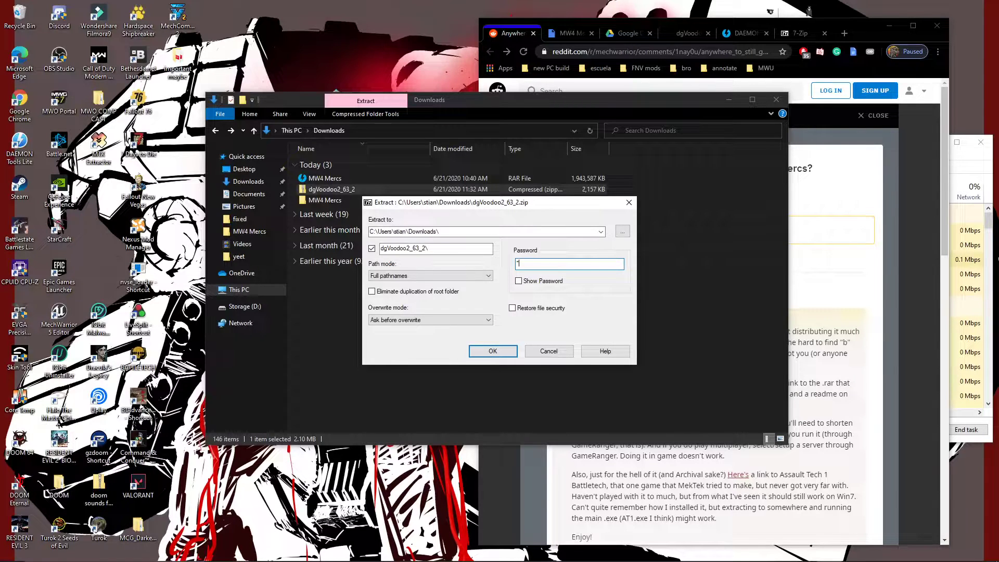
pyautogui.write('****')
pyautogui.click(489, 351)
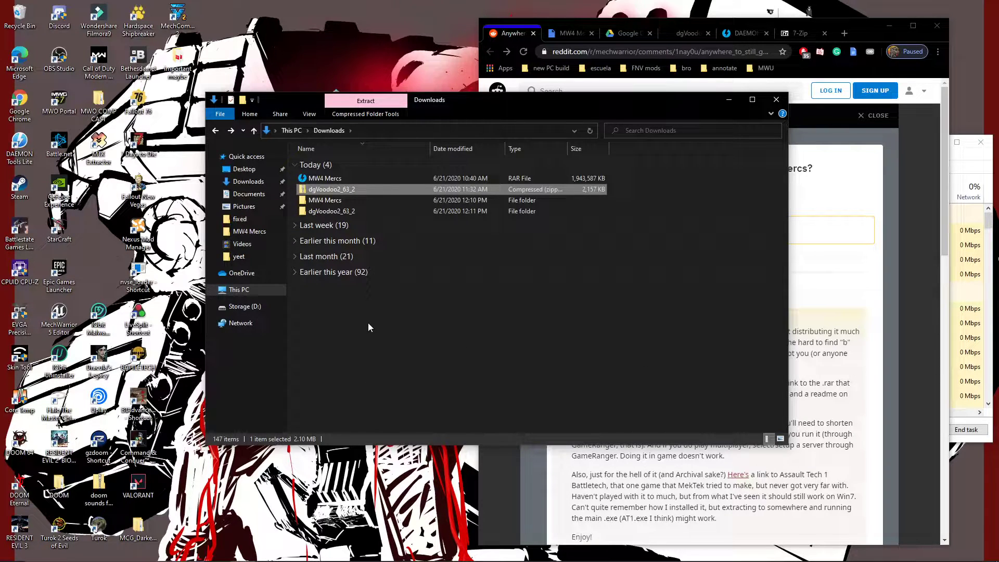
# Extract MW4 Mercs .0030 Hotfixes.rar in the inner MW4 Mercs folder with 7-Zip, then open the README
pyautogui.doubleClick(355, 200)
pyautogui.doubleClick(333, 164)
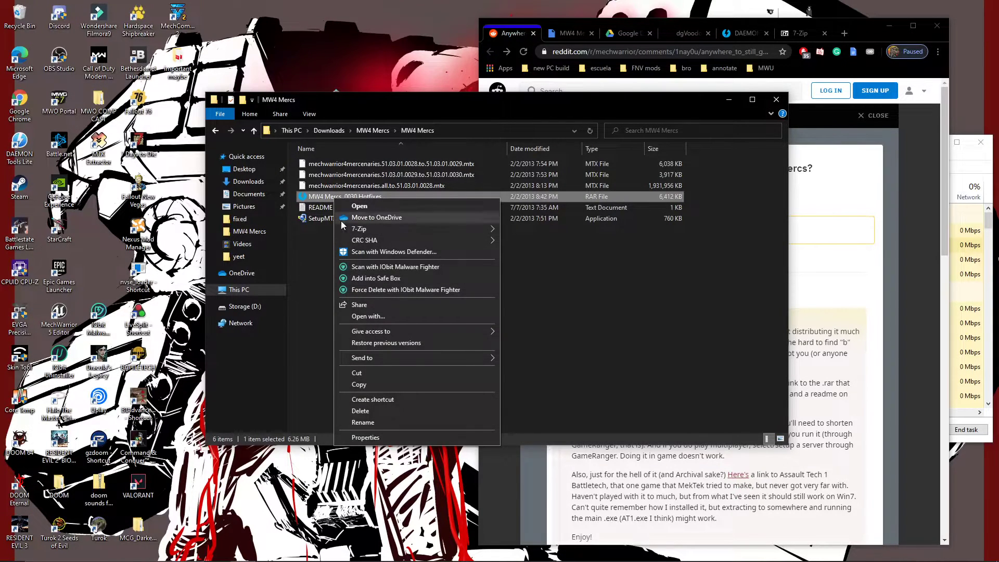
pyautogui.moveTo(359, 228)
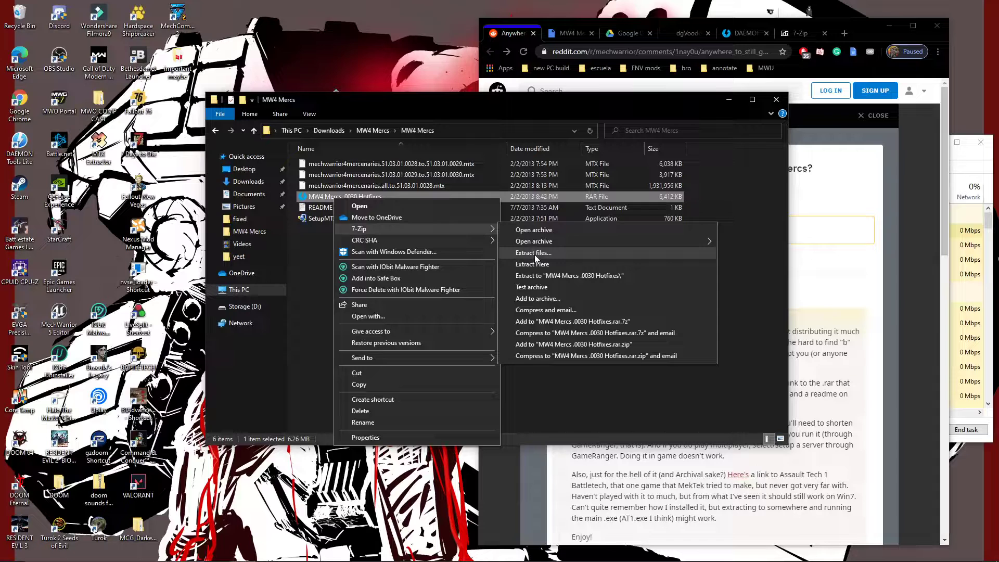
pyautogui.click(535, 254)
pyautogui.click(489, 348)
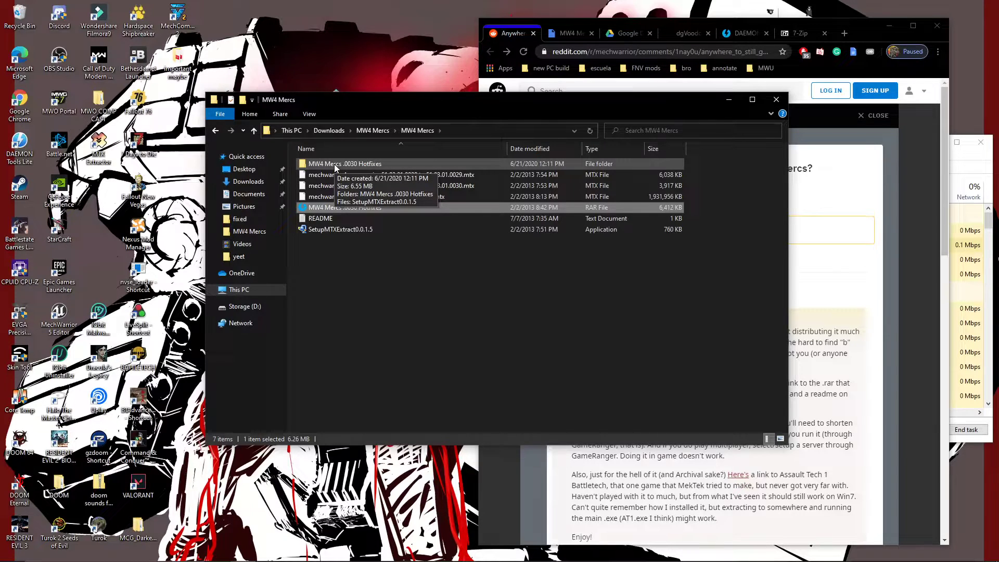
pyautogui.click(359, 260)
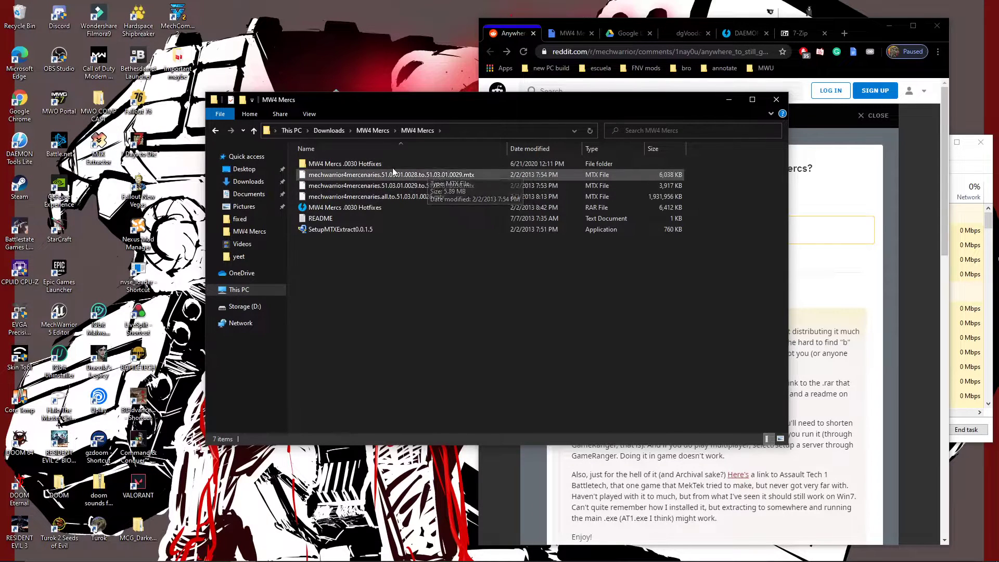
pyautogui.doubleClick(351, 216)
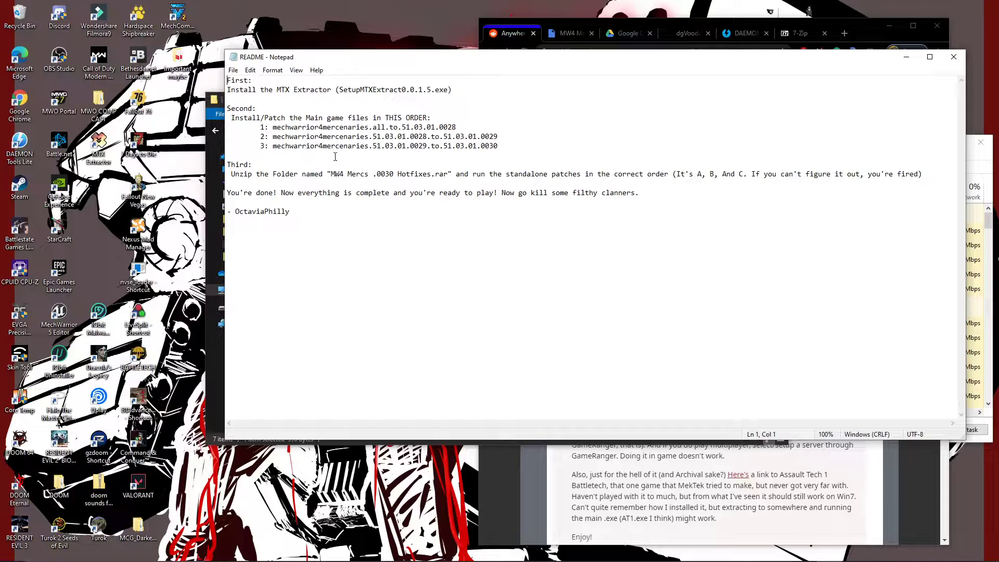
# Minimize the README in Notepad after reviewing the install and patch order
pyautogui.click(908, 62)
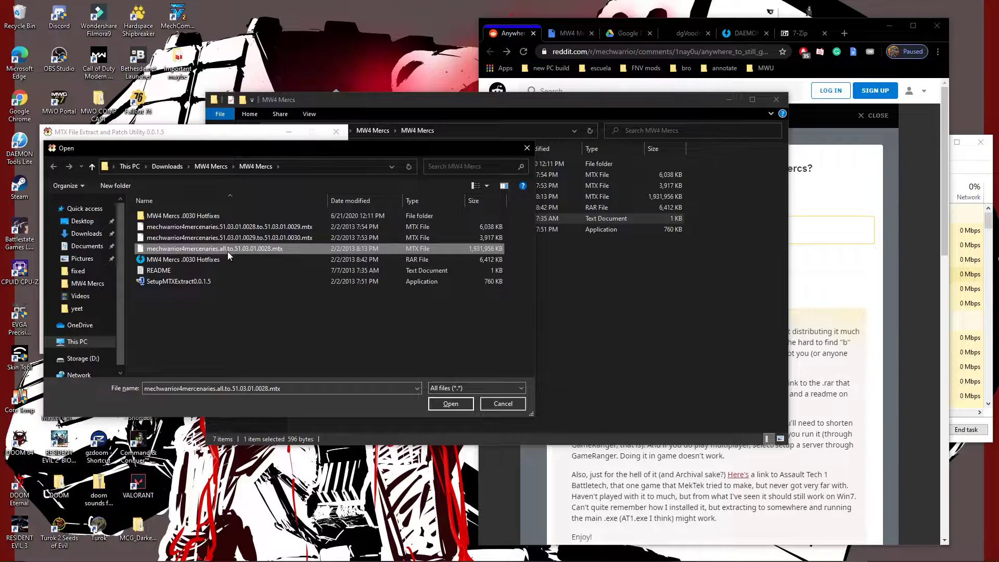
# Load mechwarrior4mercenaries.all.to.51.03.01.0028.mtx, save the suggested games path, and start extraction
pyautogui.click(435, 403)
pyautogui.click(99, 131)
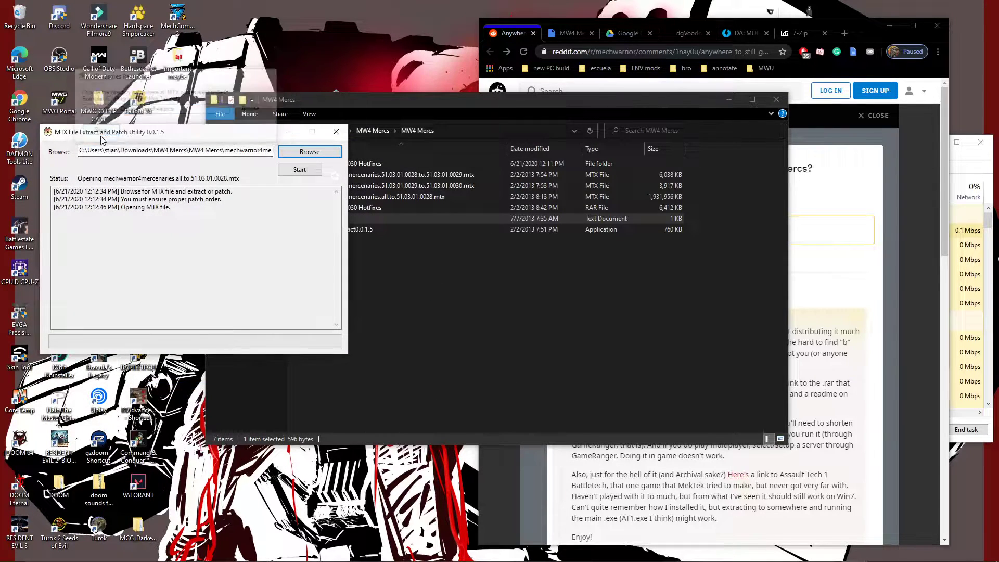
pyautogui.moveTo(234, 132); pyautogui.dragTo(375, 127)
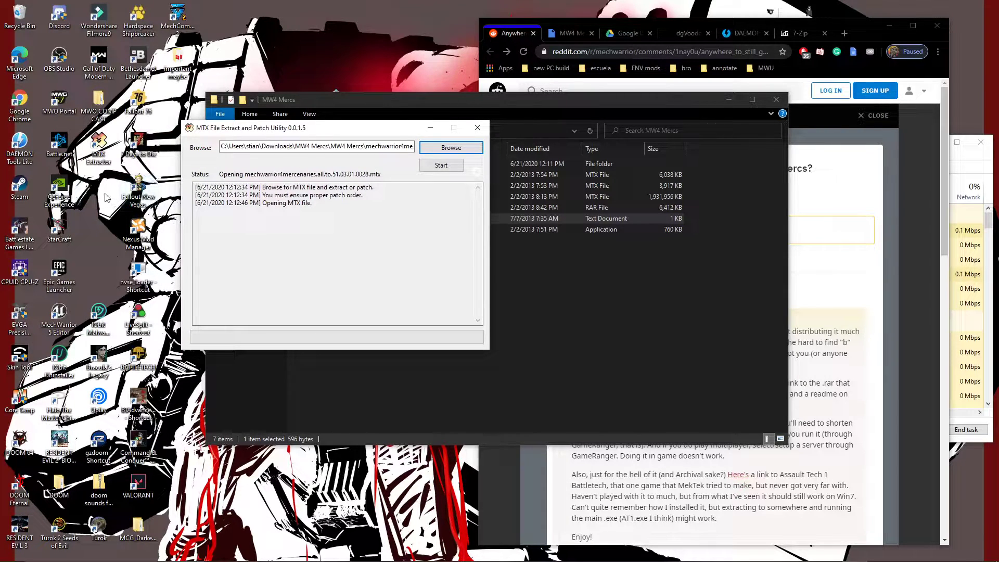
pyautogui.click(432, 167)
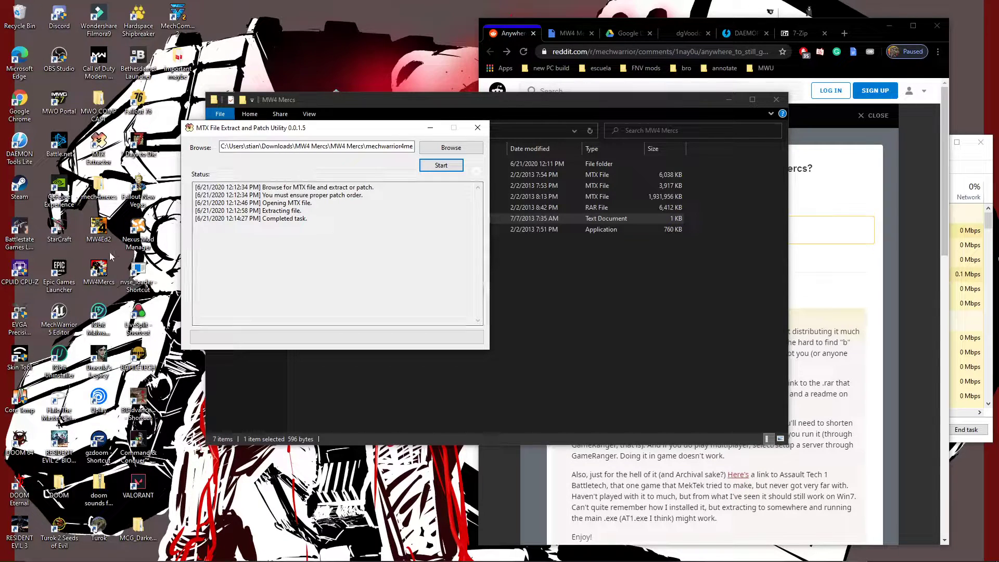
# Load the 51.03.01.0028-to-0029 patch .mtx, keep the saved games path, and start extracting it
pyautogui.click(460, 151)
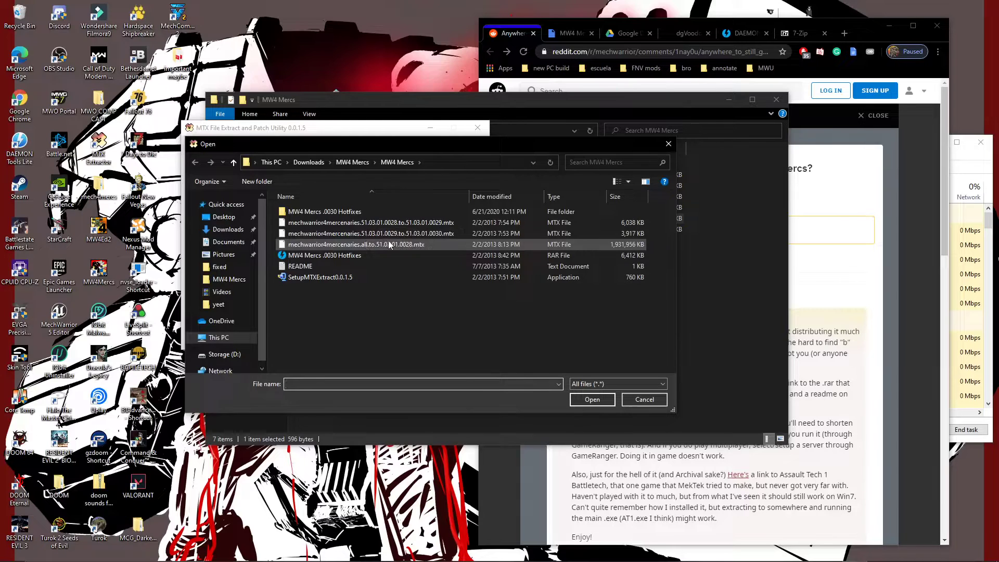
pyautogui.click(389, 222)
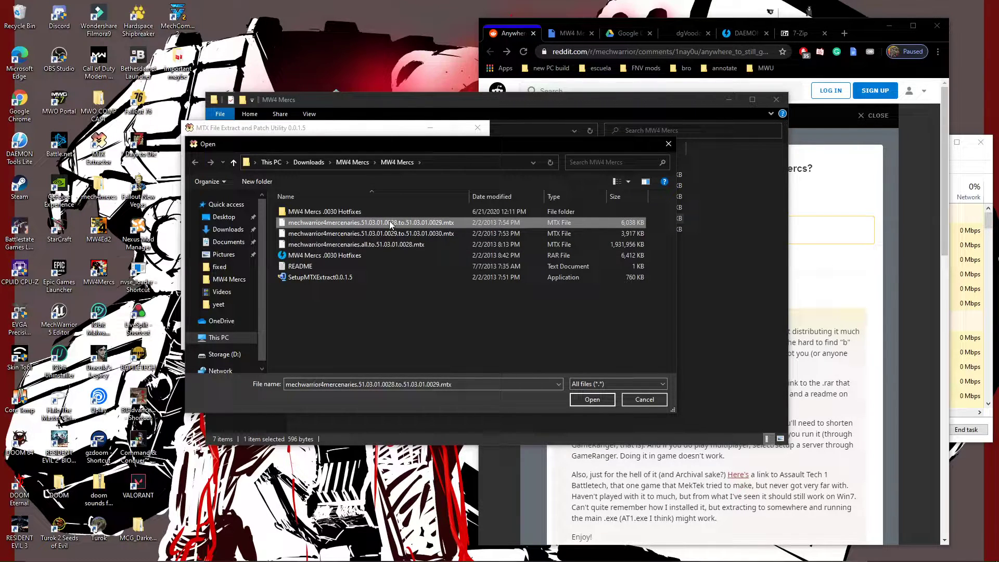
pyautogui.click(592, 399)
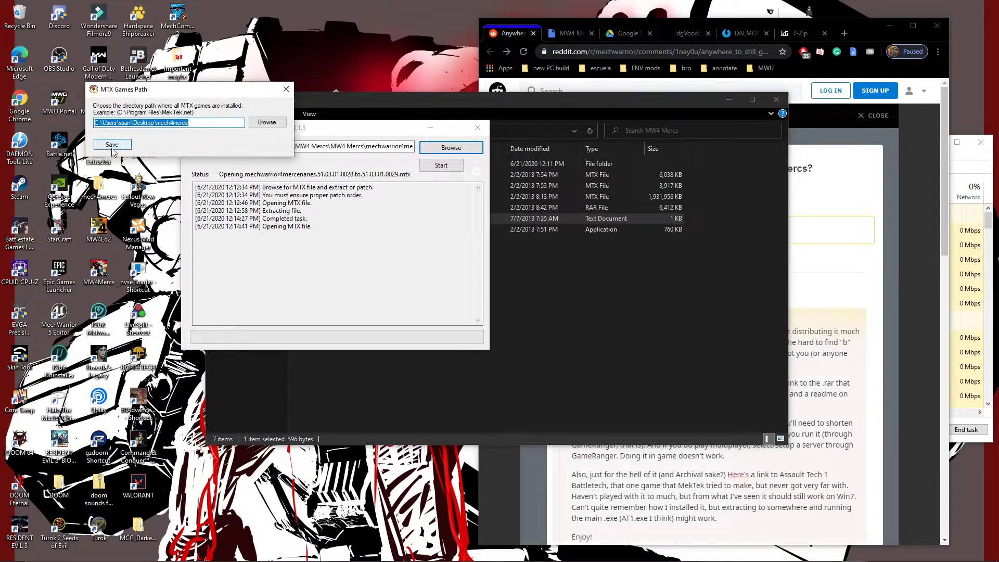
pyautogui.click(112, 146)
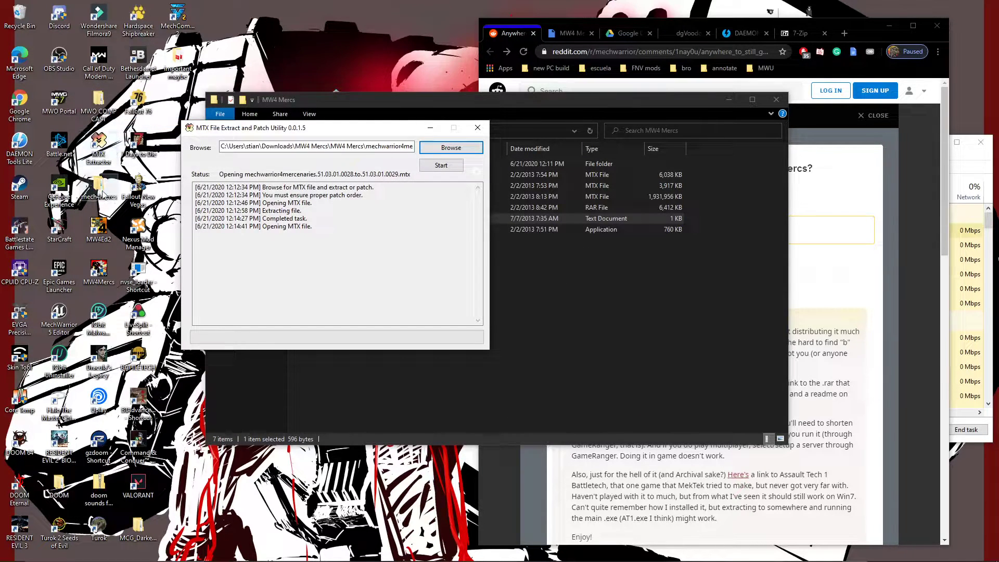
pyautogui.click(450, 173)
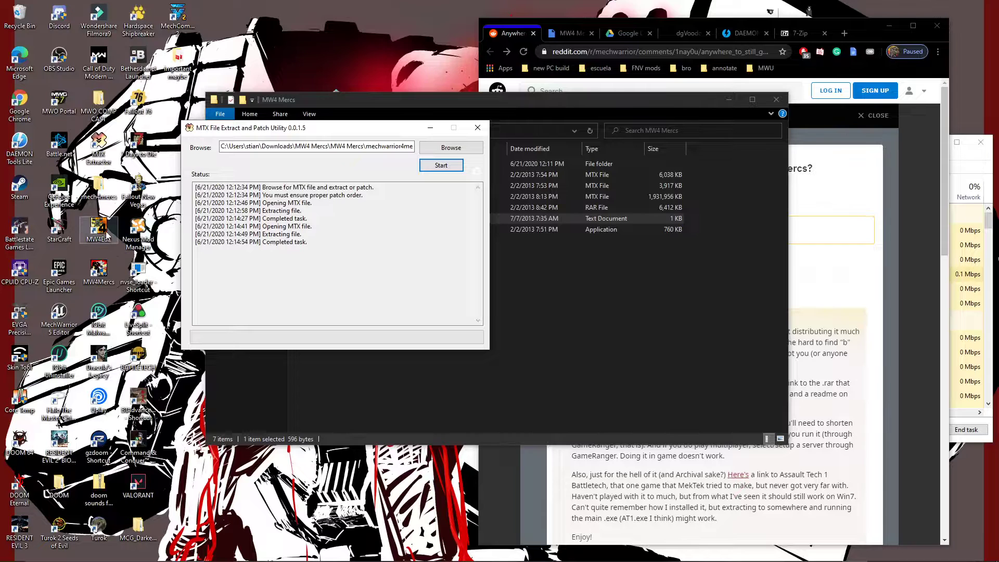
# Load the 0029-to-0030 patch .mtx and extract it, then move the utility window aside
pyautogui.click(442, 155)
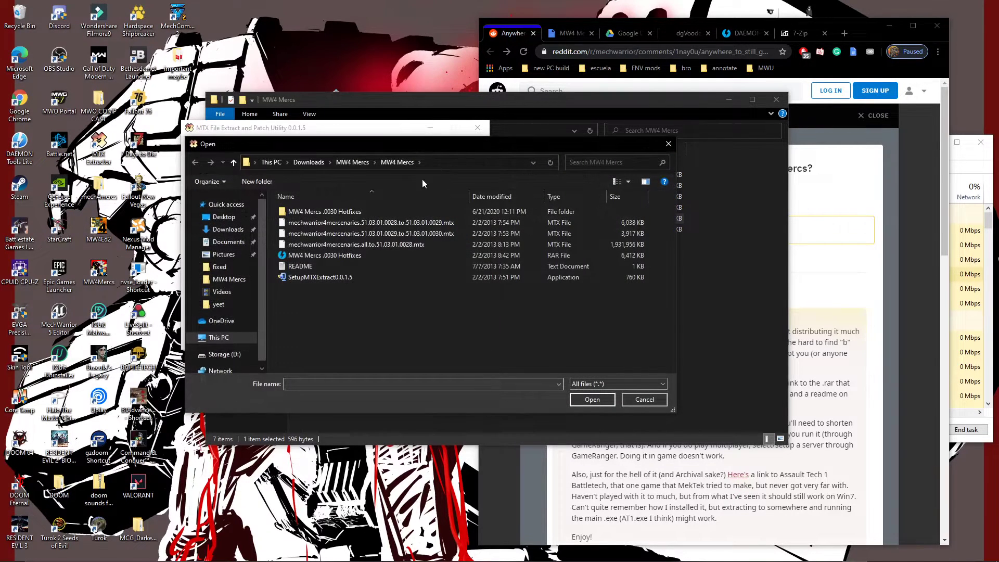
pyautogui.click(396, 235)
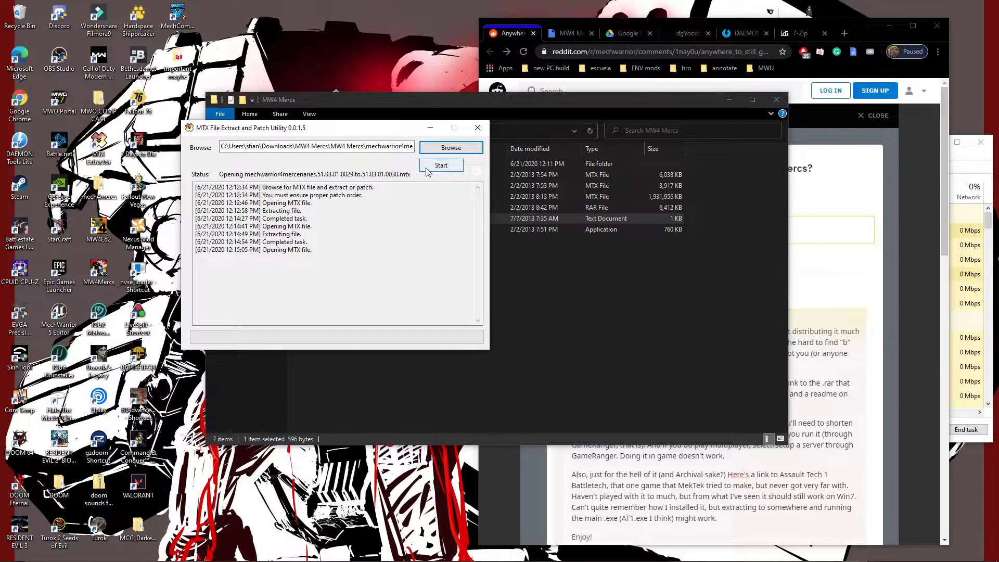
pyautogui.click(436, 166)
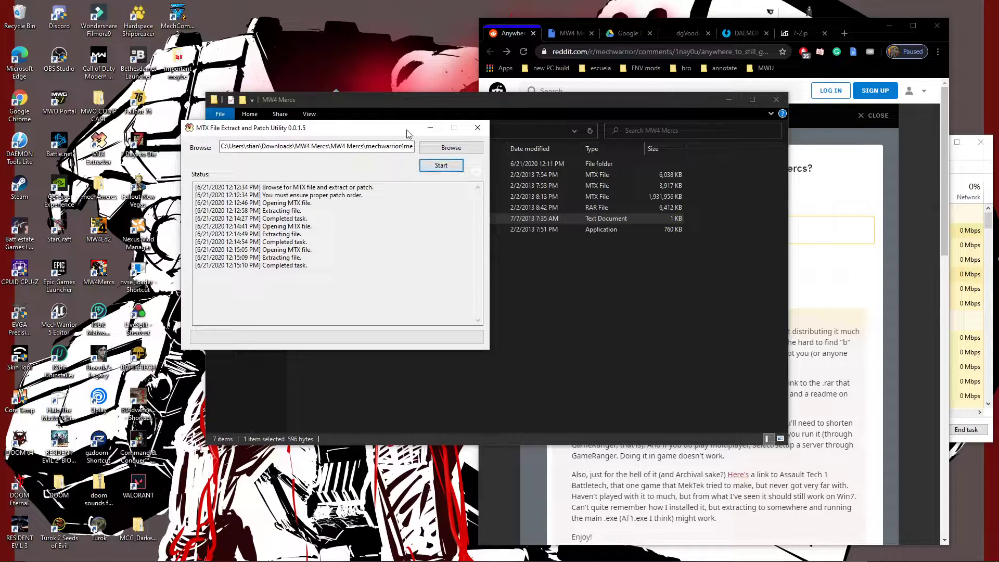
pyautogui.moveTo(405, 133); pyautogui.dragTo(543, 264)
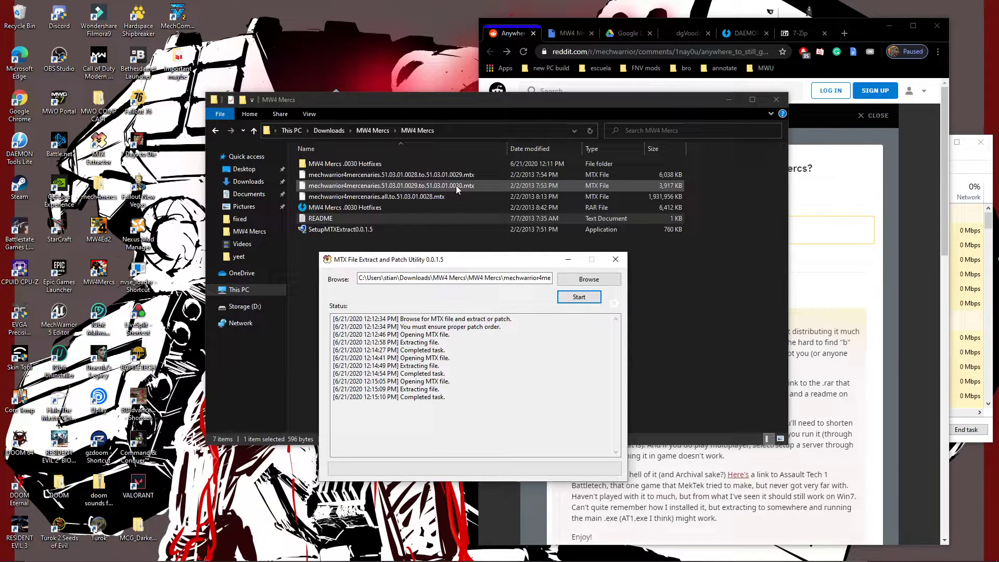
# Minimize the MTX utility and launch the 0030a hotfix from the nested Hotfixes folder
pyautogui.click(568, 260)
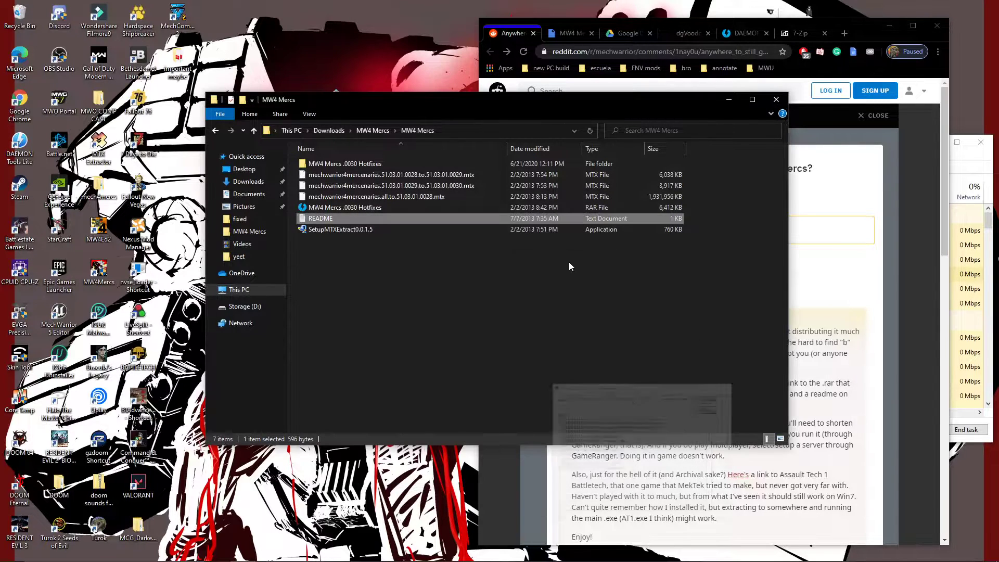
pyautogui.doubleClick(375, 164)
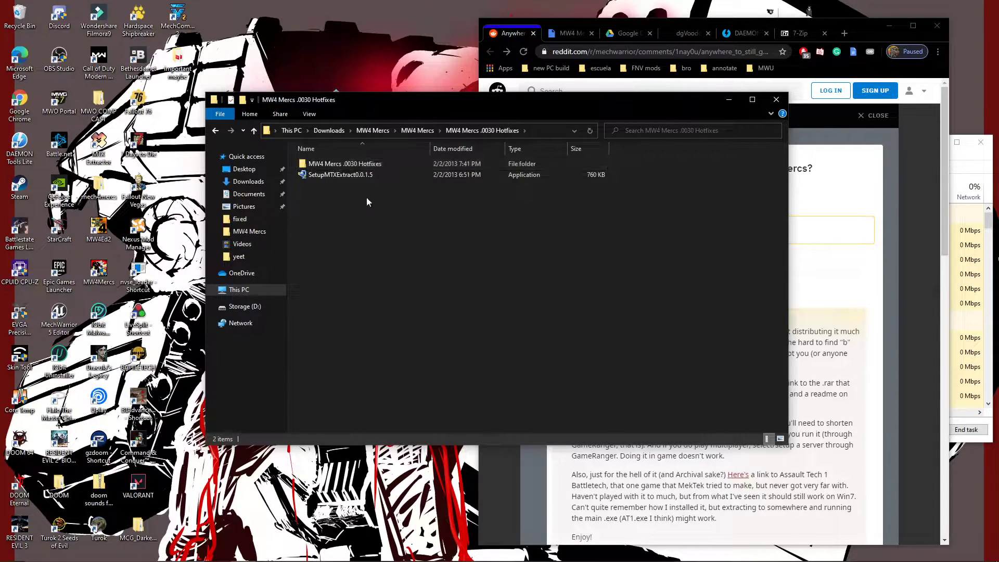
pyautogui.doubleClick(358, 164)
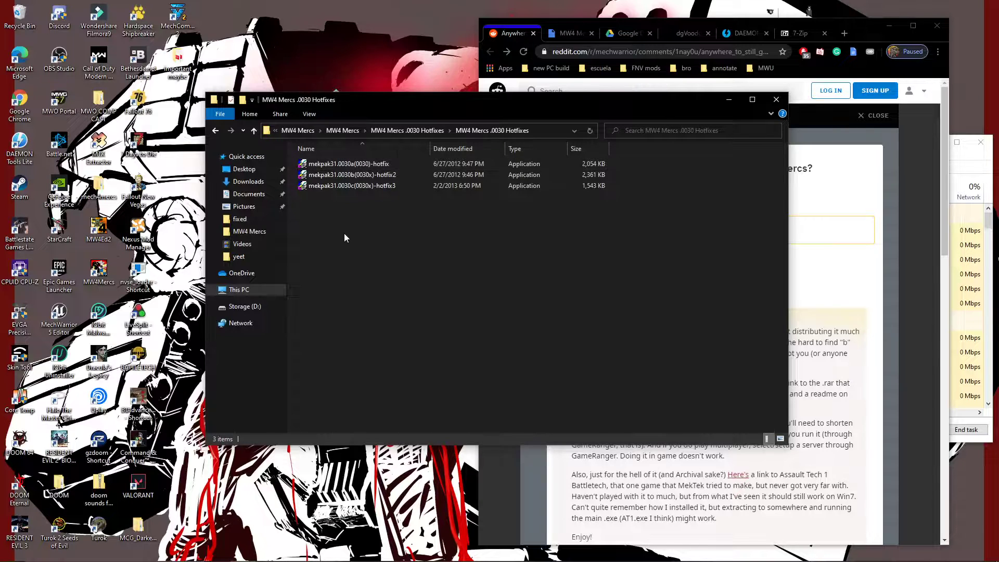
pyautogui.moveTo(364, 163)
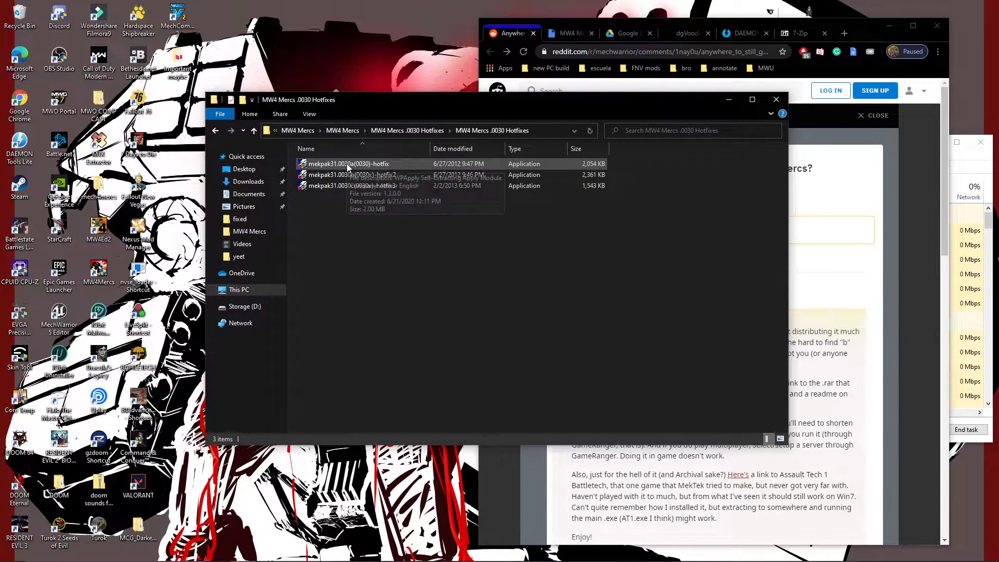
pyautogui.doubleClick(347, 163)
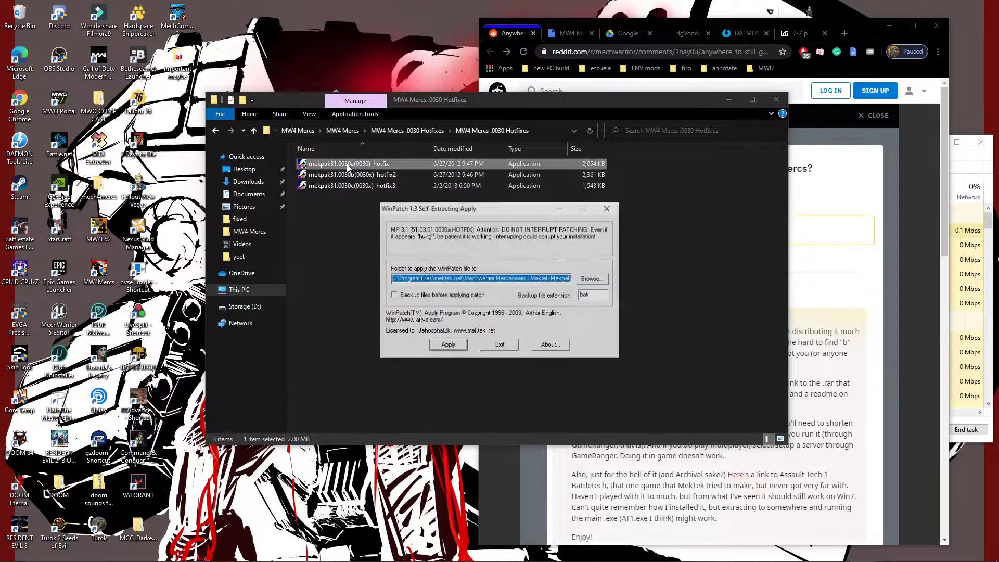
# Set Desktop\mech4mercs as the target folder and apply the 0030a hotfix
pyautogui.click(583, 279)
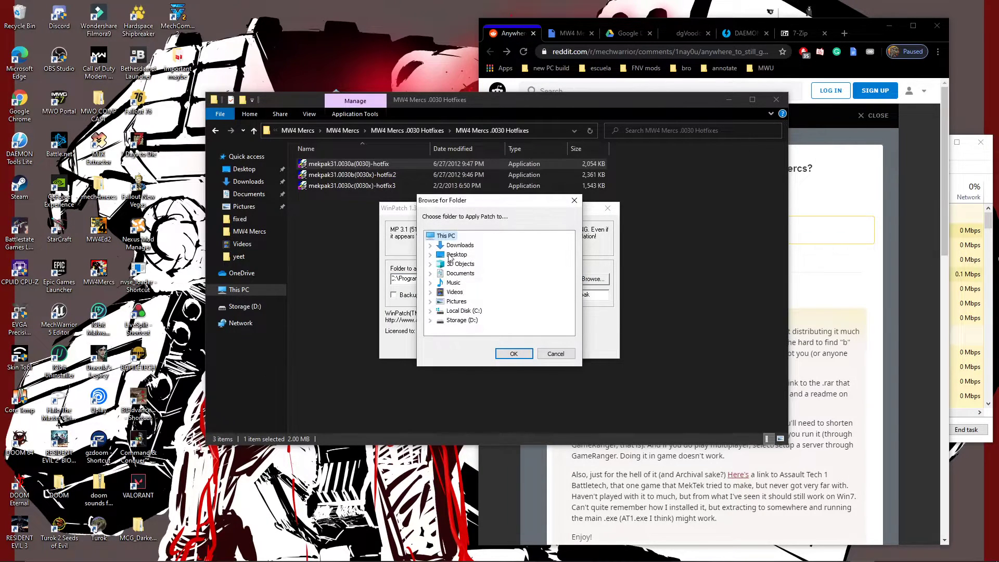
pyautogui.click(430, 255)
pyautogui.click(471, 301)
pyautogui.click(513, 353)
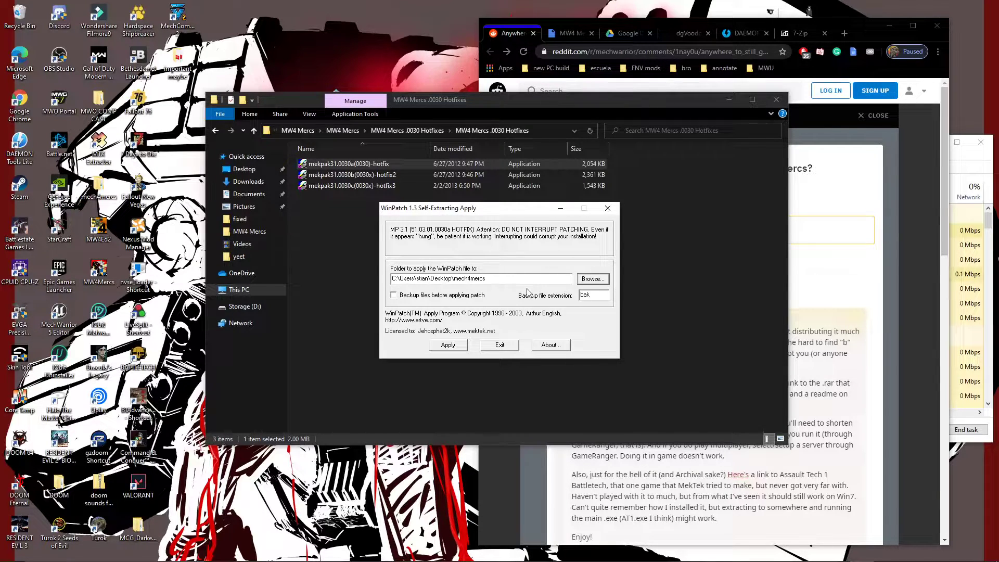
pyautogui.click(448, 345)
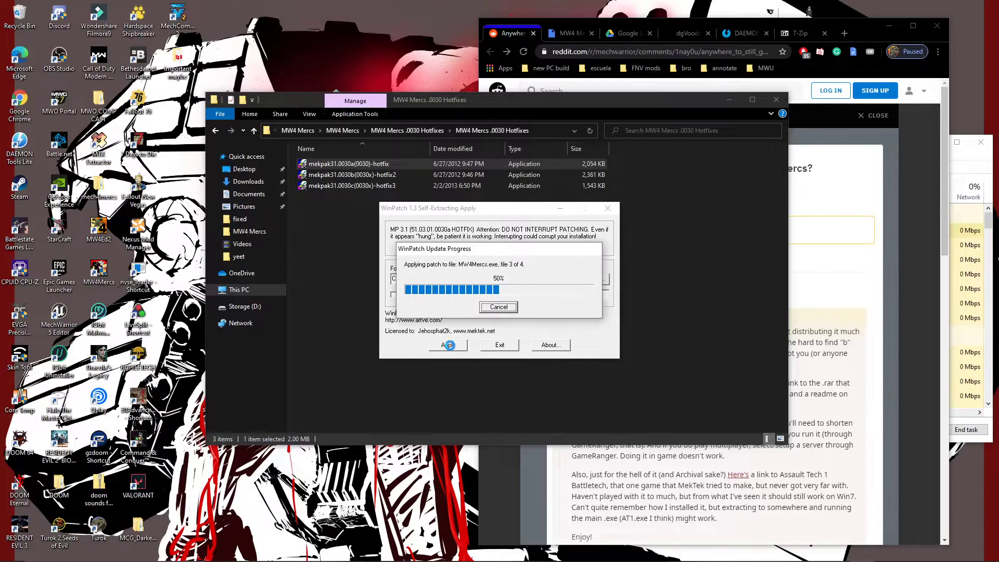
# Apply hotfix 2 to the Desktop\mech4mercs game folder and confirm its success
pyautogui.click(548, 315)
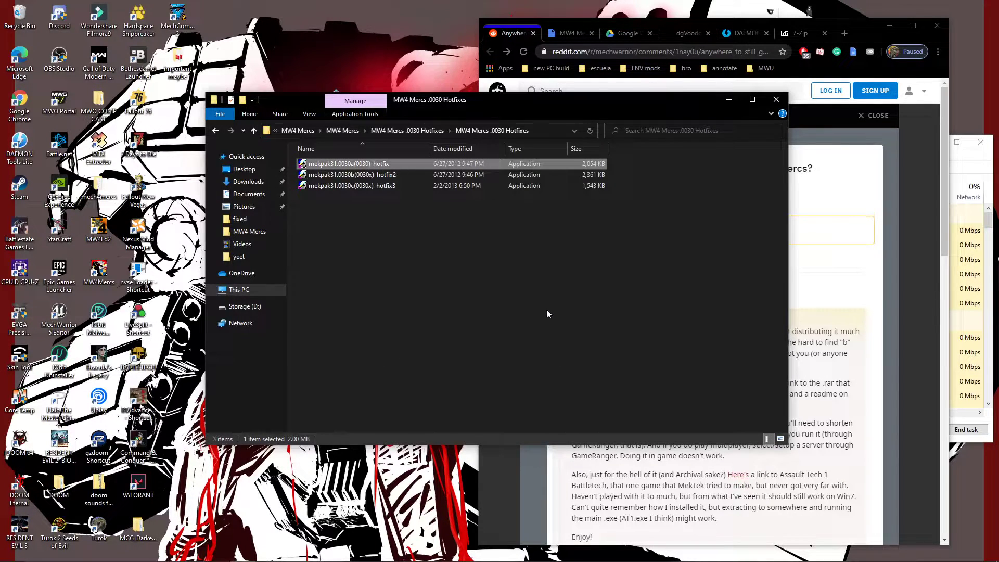
pyautogui.doubleClick(379, 176)
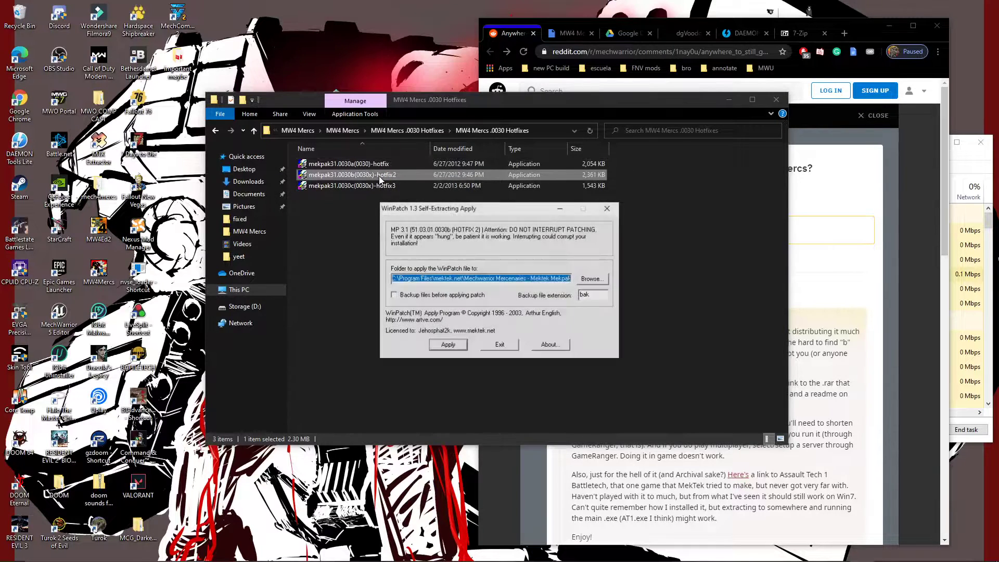
pyautogui.click(593, 279)
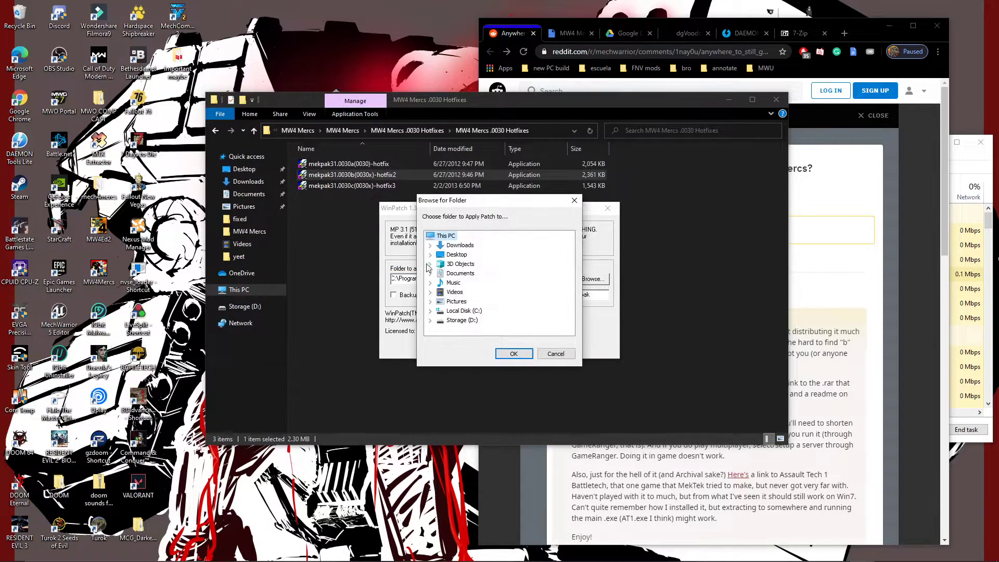
pyautogui.click(430, 254)
pyautogui.click(468, 307)
pyautogui.click(507, 352)
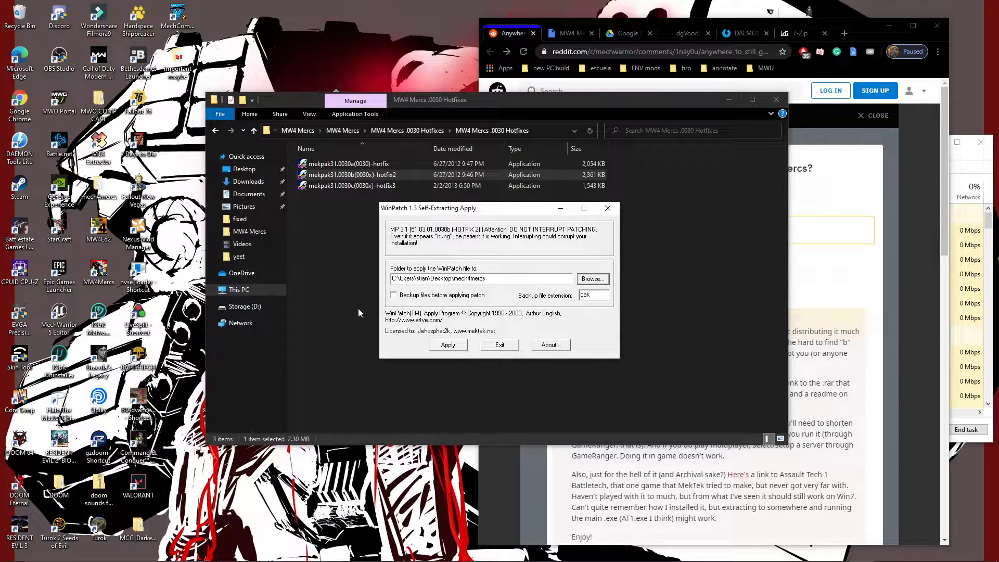
pyautogui.click(448, 345)
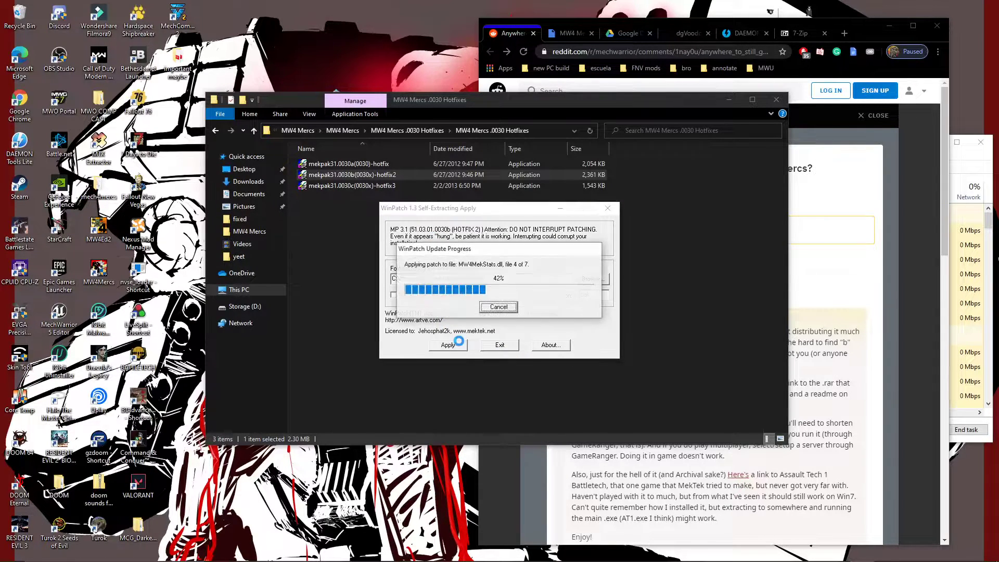
pyautogui.click(541, 315)
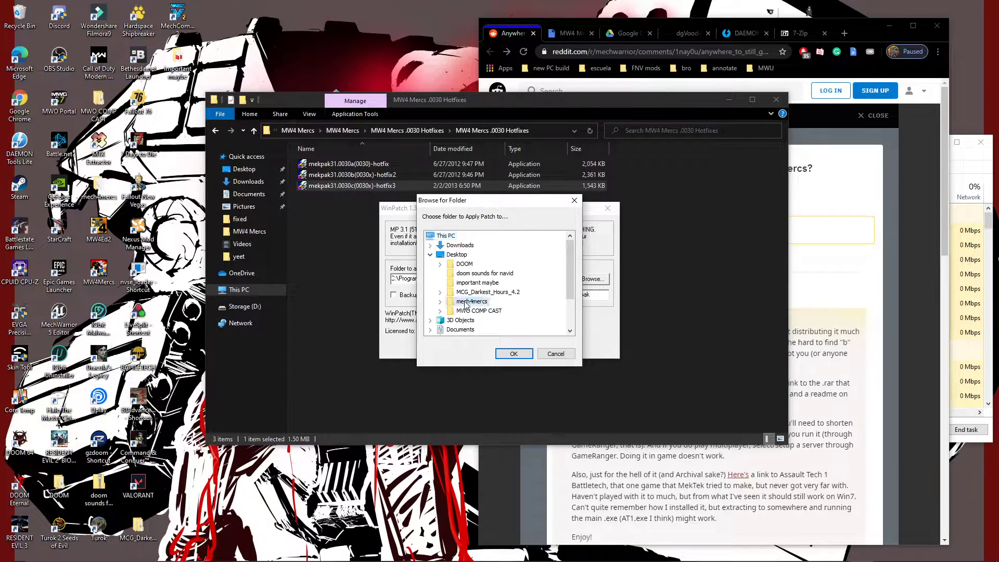
# Apply hotfix 3 to mech4mercs and dismiss the success message
pyautogui.click(520, 353)
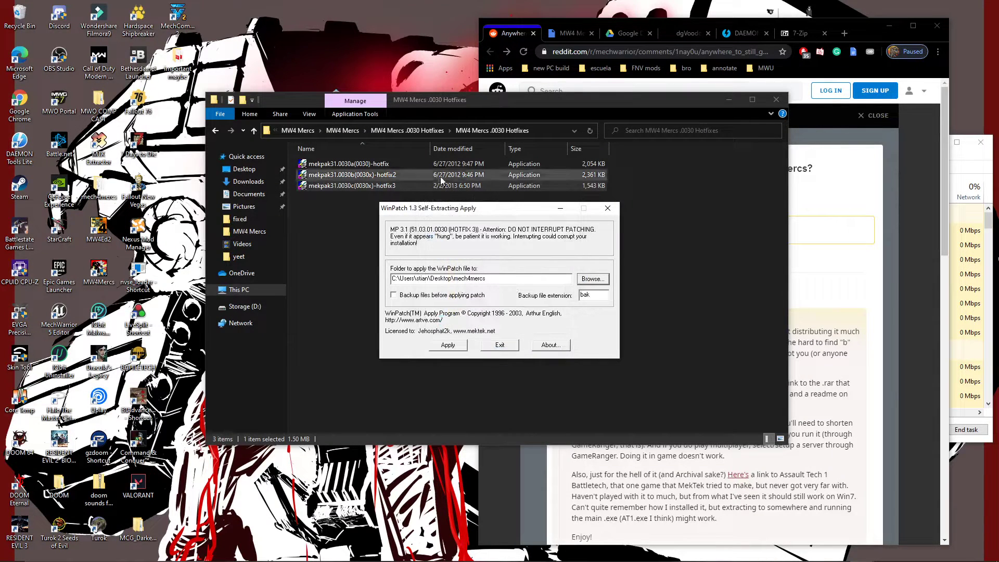
pyautogui.click(448, 345)
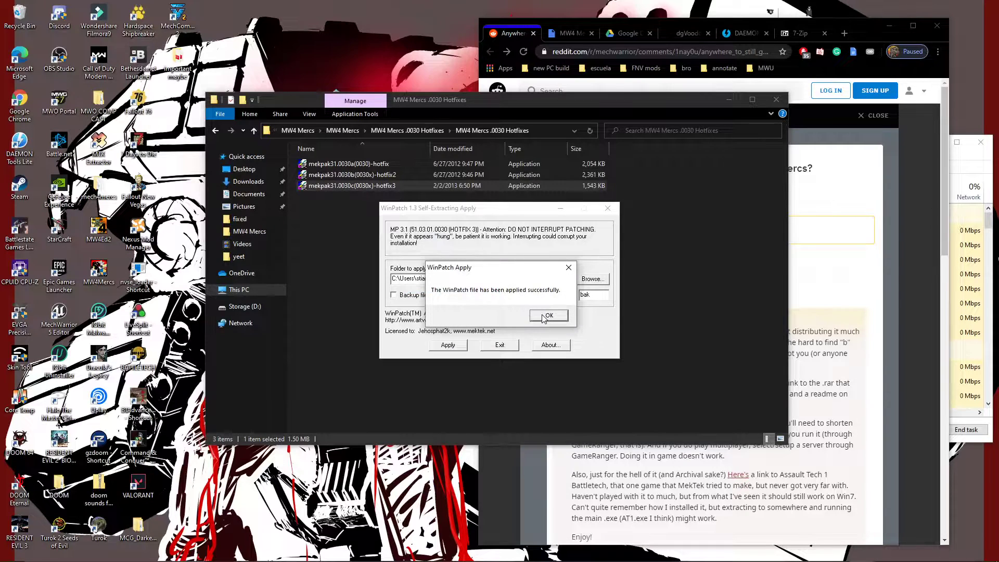
pyautogui.click(548, 316)
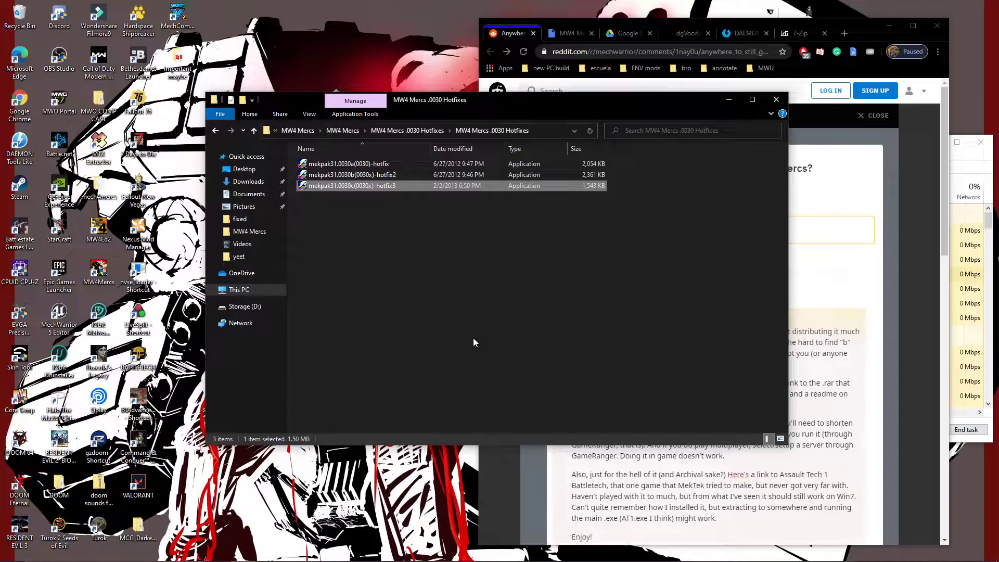
# Close the leftover WinPatch and hotfixes windows, then open File Explorer on Downloads
pyautogui.moveTo(788, 556)
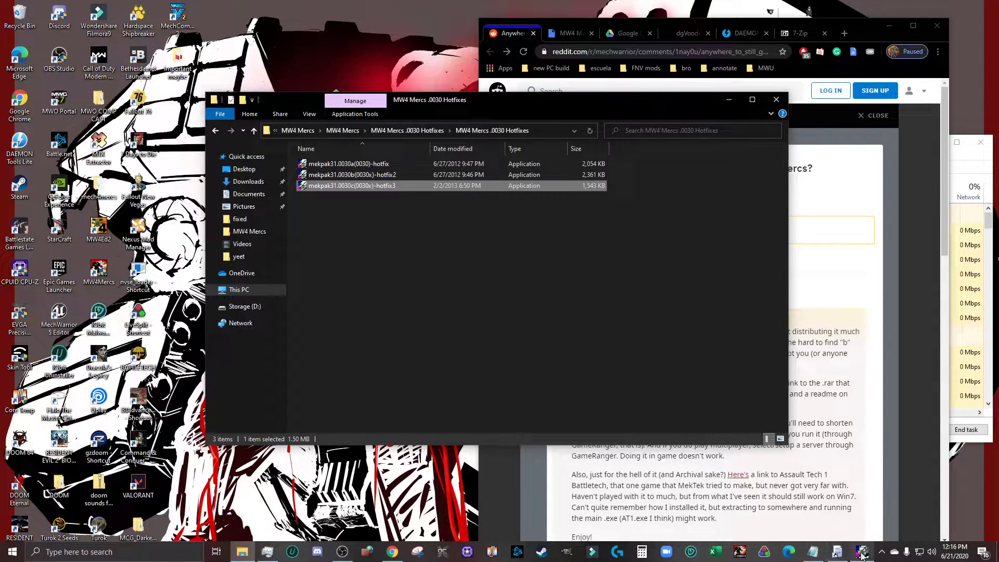
pyautogui.moveTo(860, 555)
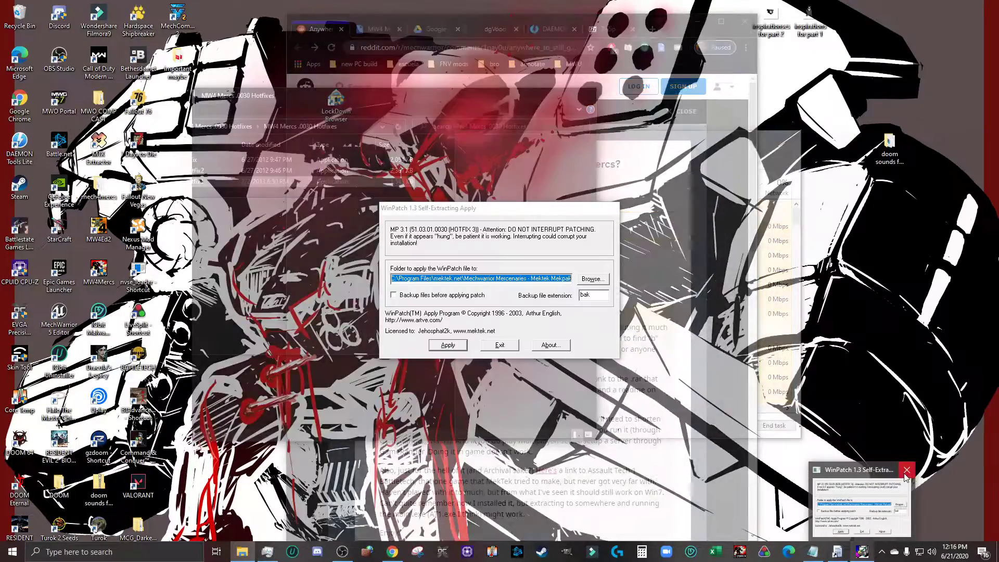
pyautogui.click(908, 464)
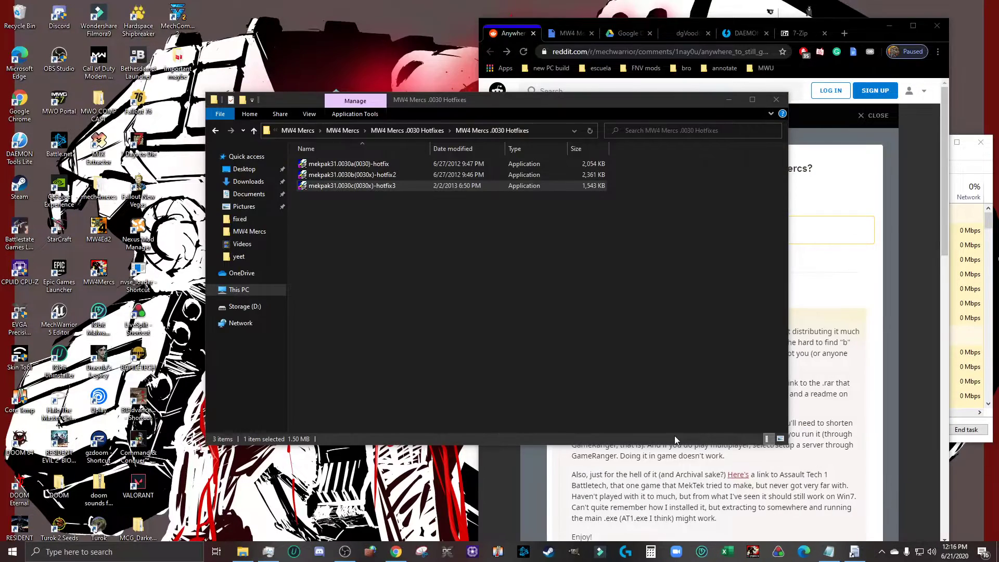
pyautogui.click(417, 242)
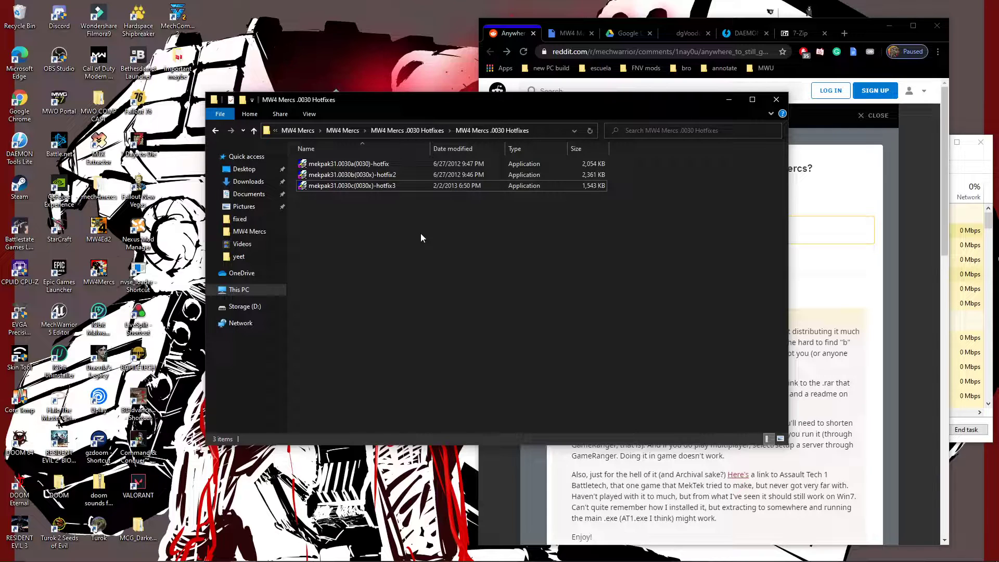
pyautogui.click(776, 99)
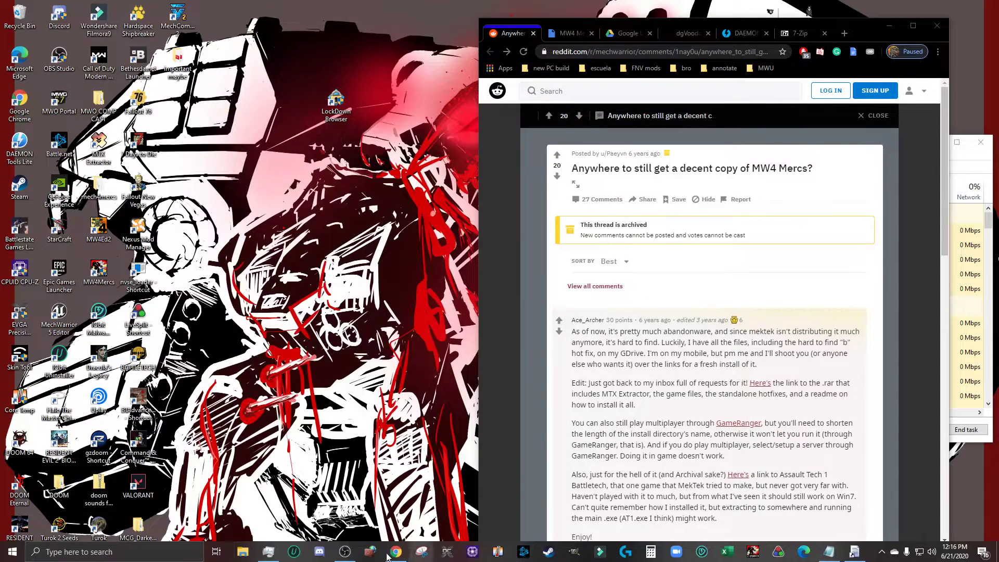
pyautogui.click(242, 552)
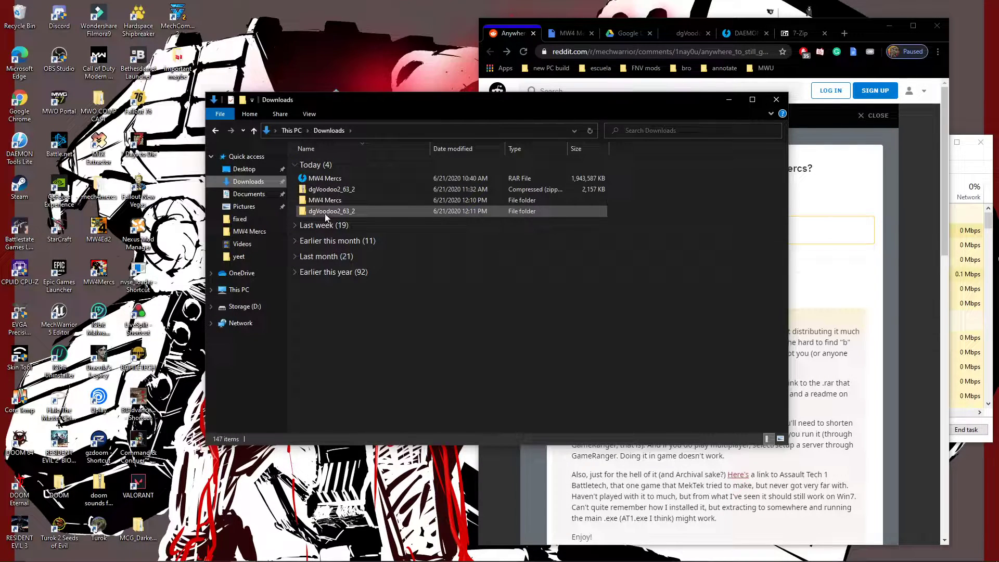
# Open dgVoodoo2_63_2 beside the MW4Mercs shortcut's Mektek Mekpak install folder
pyautogui.doubleClick(324, 211)
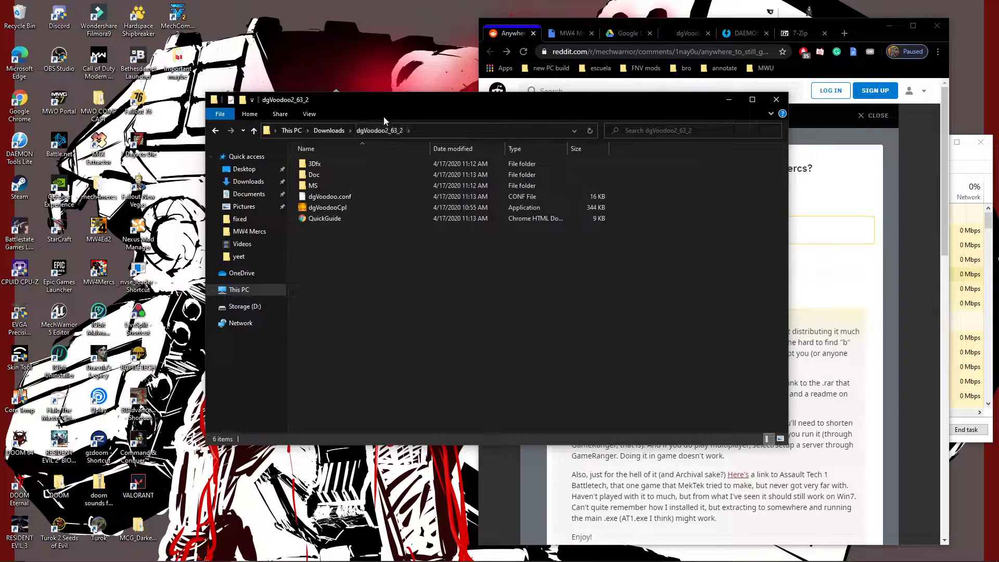
pyautogui.rightClick(101, 271)
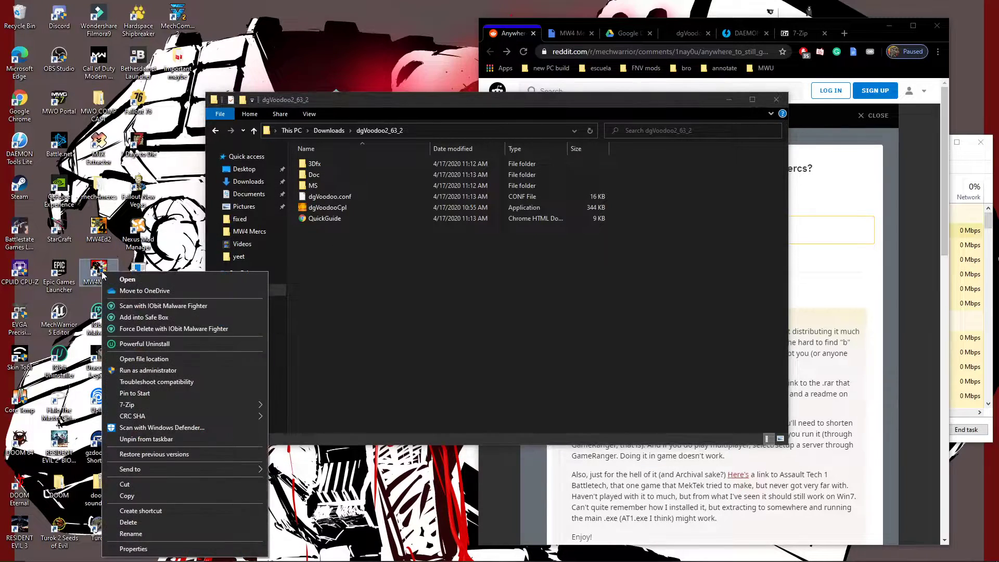
pyautogui.click(144, 358)
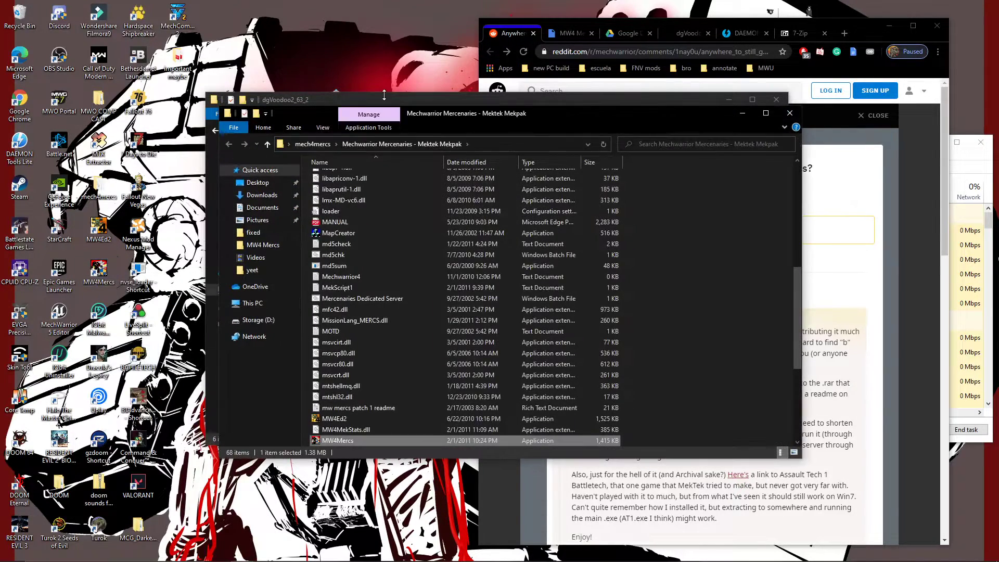
pyautogui.moveTo(579, 118); pyautogui.dragTo(375, 207)
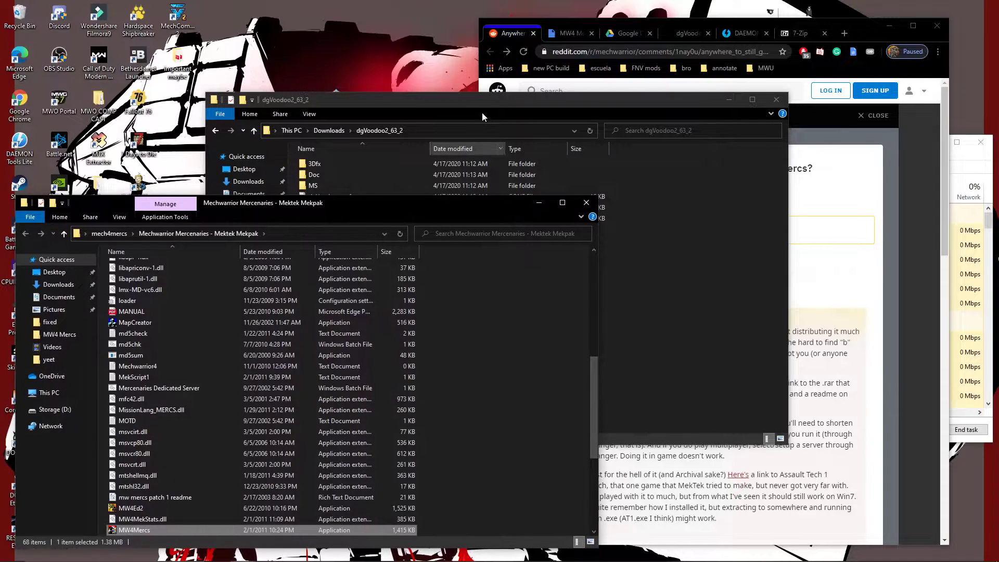
# Move the four MS\x86 DLLs (D3D8, D3D9, D3DImm, DDraw) into the game folder
pyautogui.moveTo(482, 115); pyautogui.dragTo(664, 40)
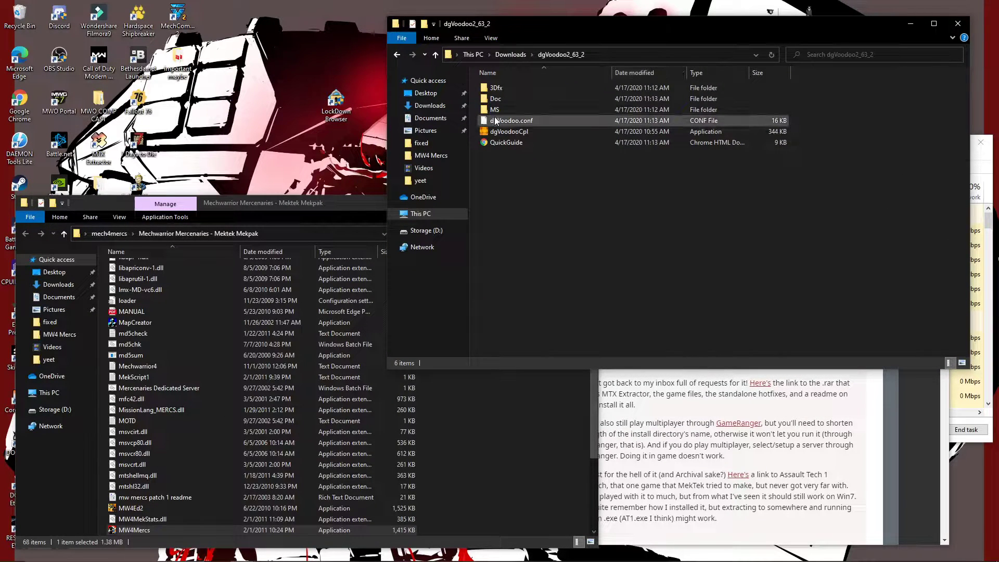
pyautogui.moveTo(502, 24); pyautogui.dragTo(549, 23)
pyautogui.doubleClick(548, 107)
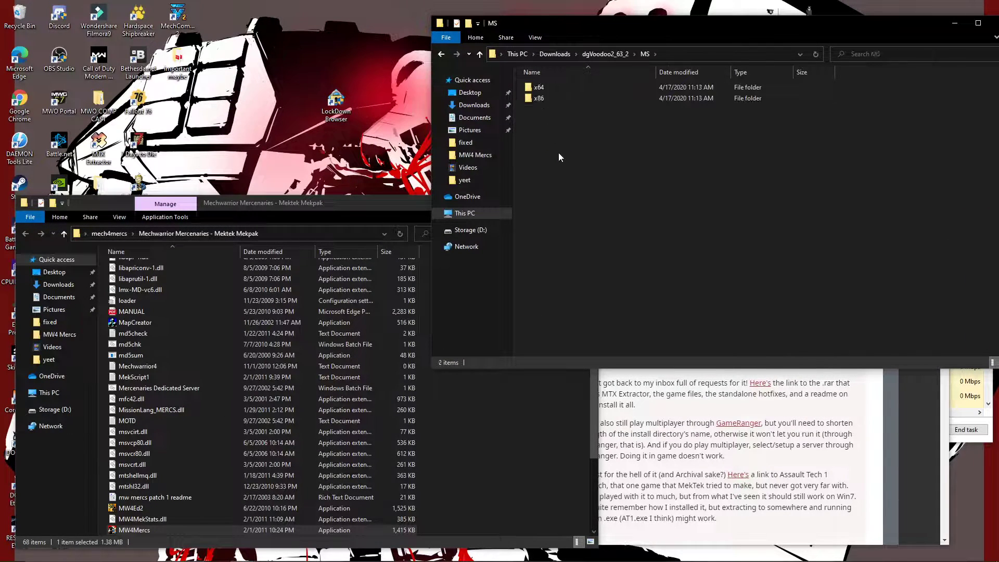
pyautogui.doubleClick(548, 99)
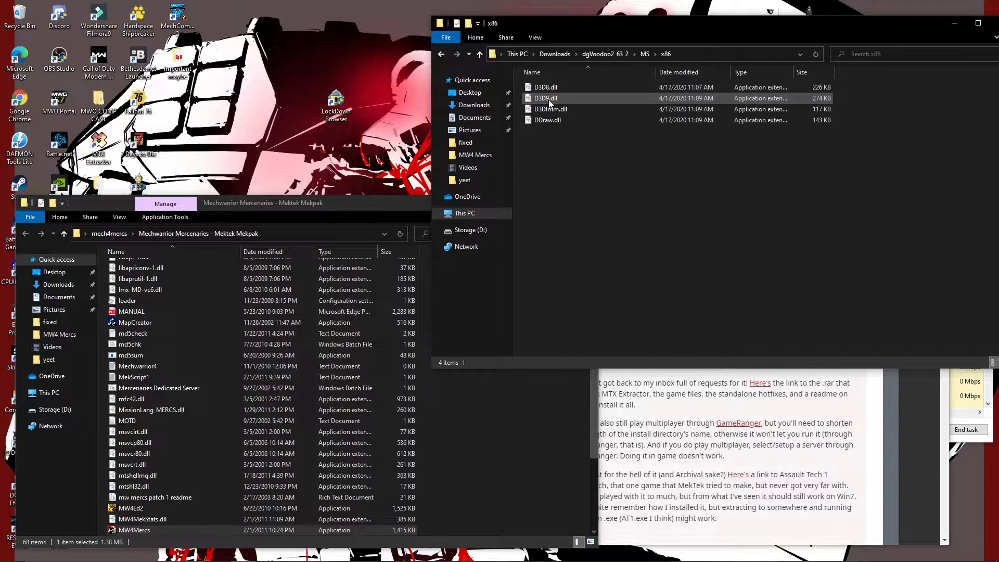
pyautogui.moveTo(549, 178); pyautogui.dragTo(472, 419)
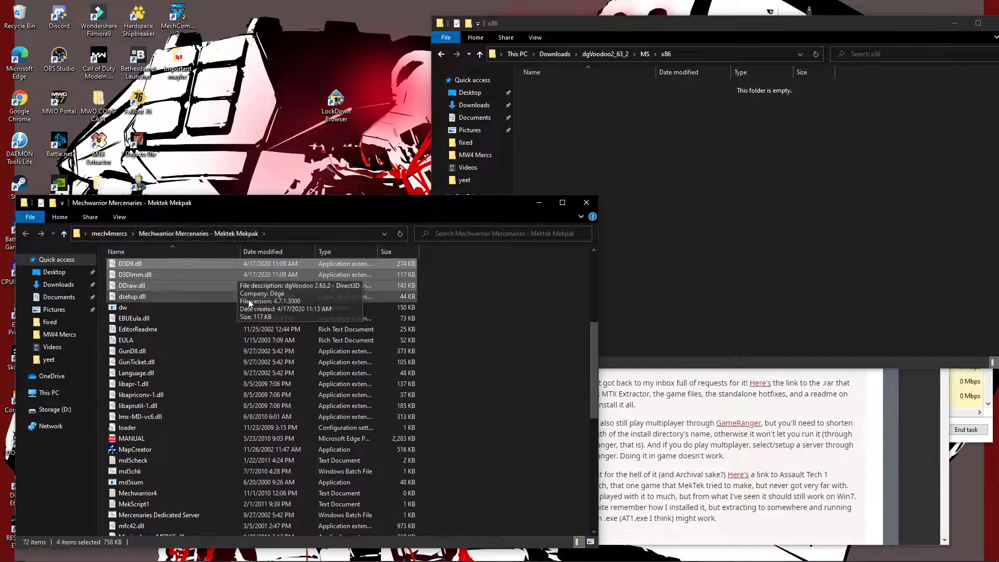
# Move dgVoodoo.conf and dgVoodooCpl from dgVoodoo2_63_2 into the game folder
pyautogui.click(610, 251)
pyautogui.click(441, 55)
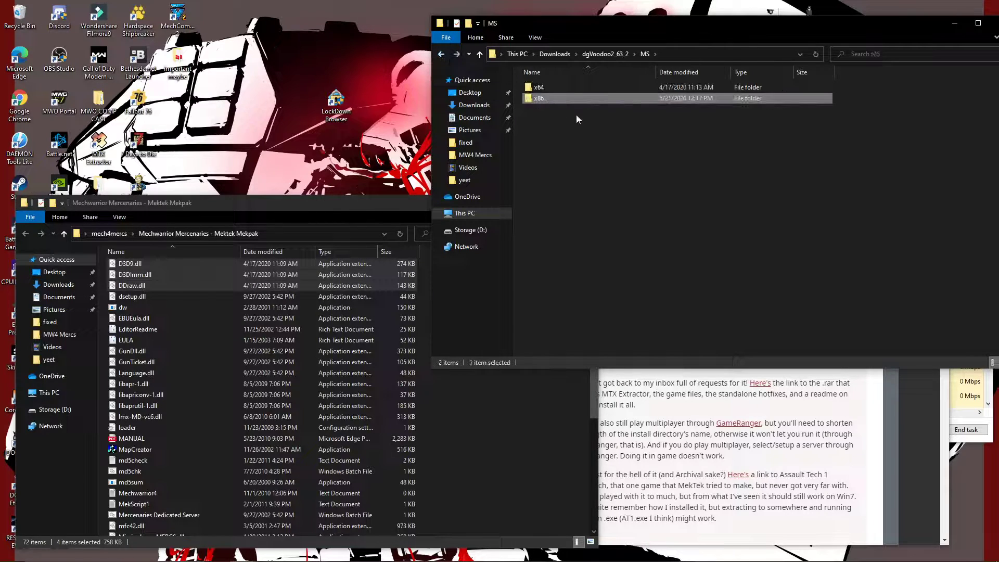
pyautogui.click(441, 54)
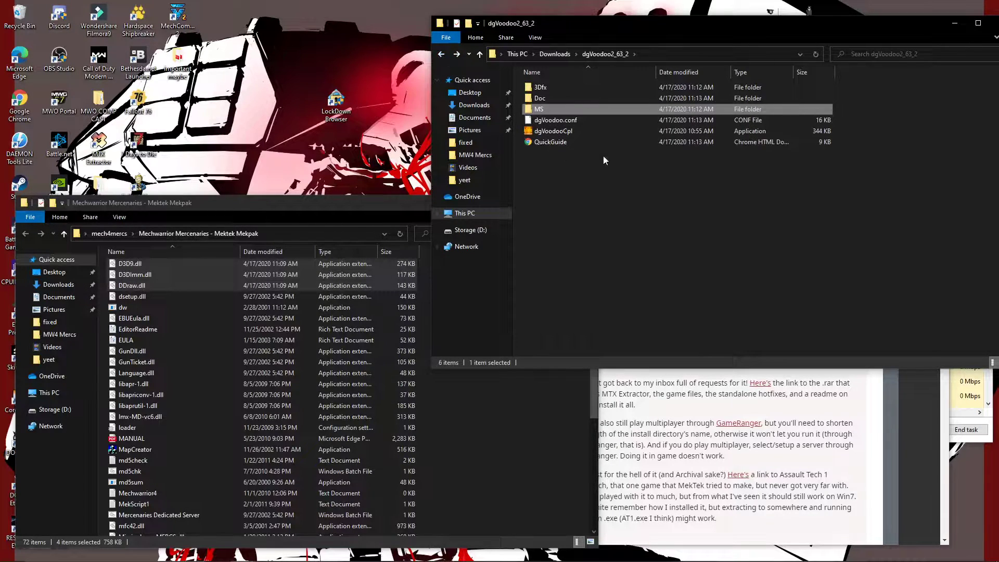
pyautogui.moveTo(857, 117); pyautogui.dragTo(480, 438)
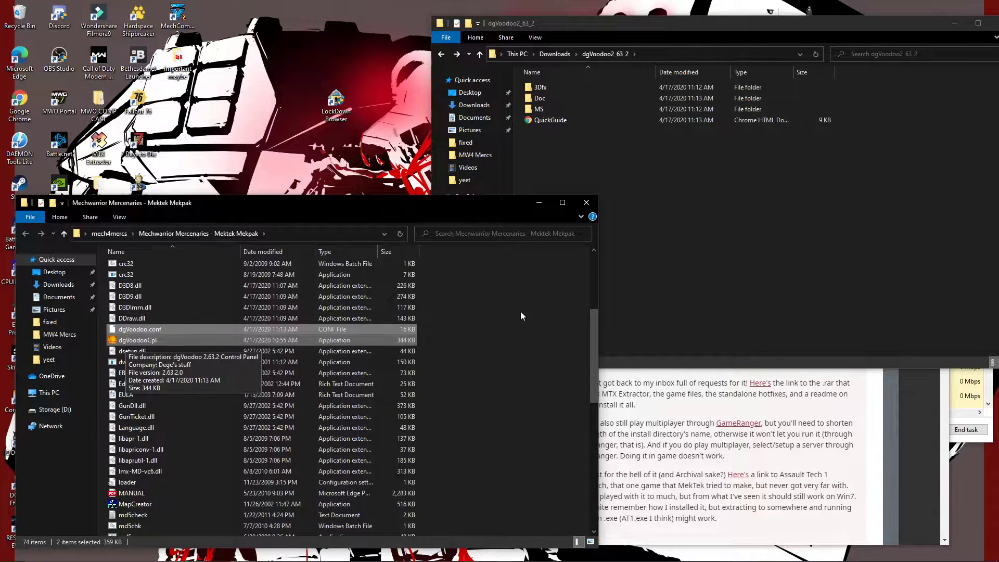
pyautogui.click(489, 308)
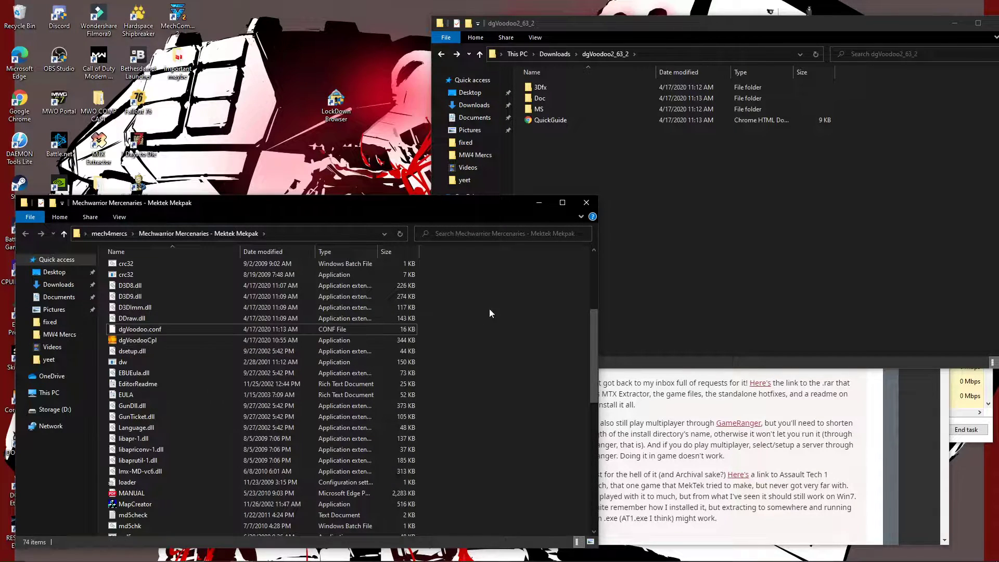
# In dgVoodooCpl's DirectX settings, set VRAM to 1024 MB and resolution to 1280x800
pyautogui.doubleClick(139, 342)
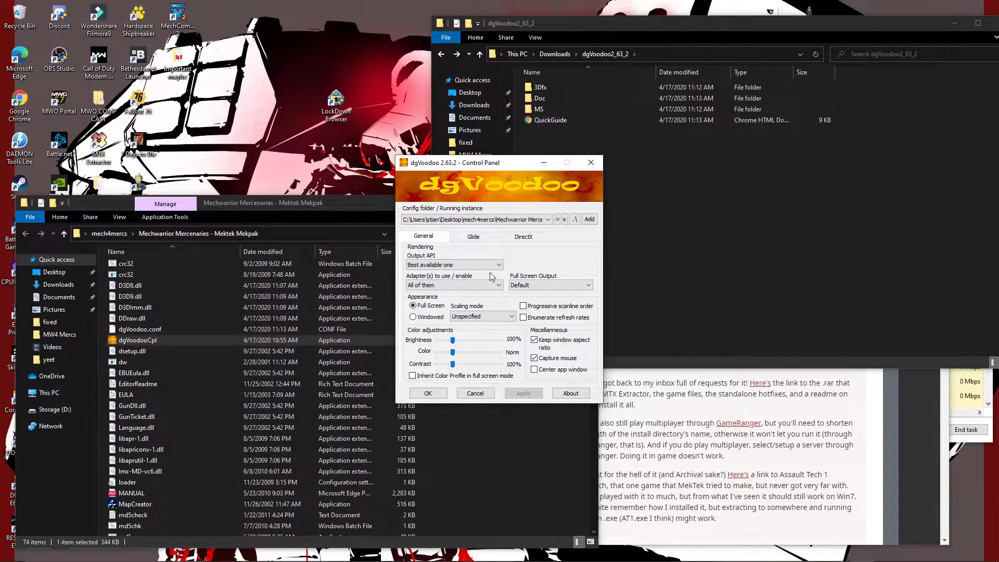
pyautogui.click(482, 237)
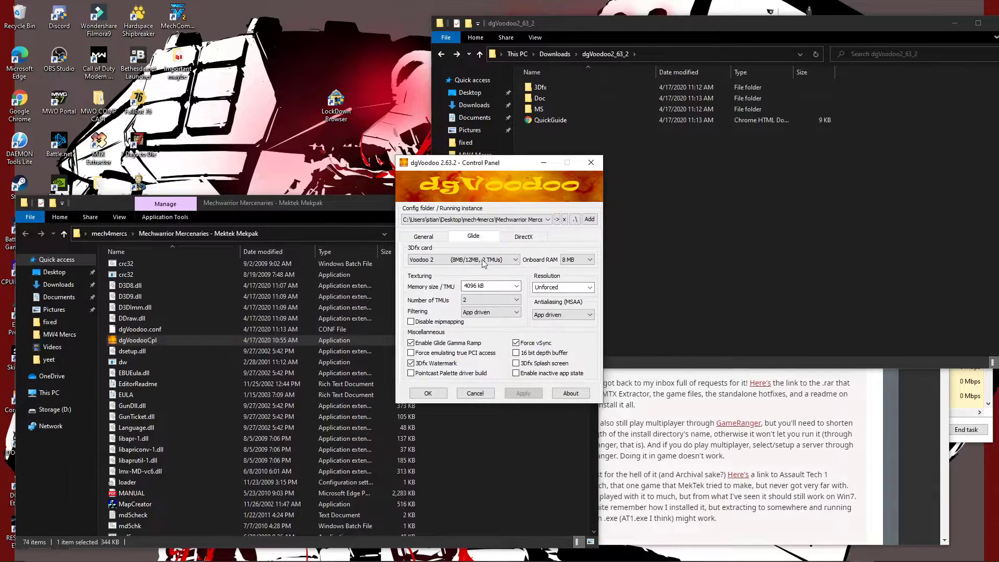
pyautogui.click(514, 239)
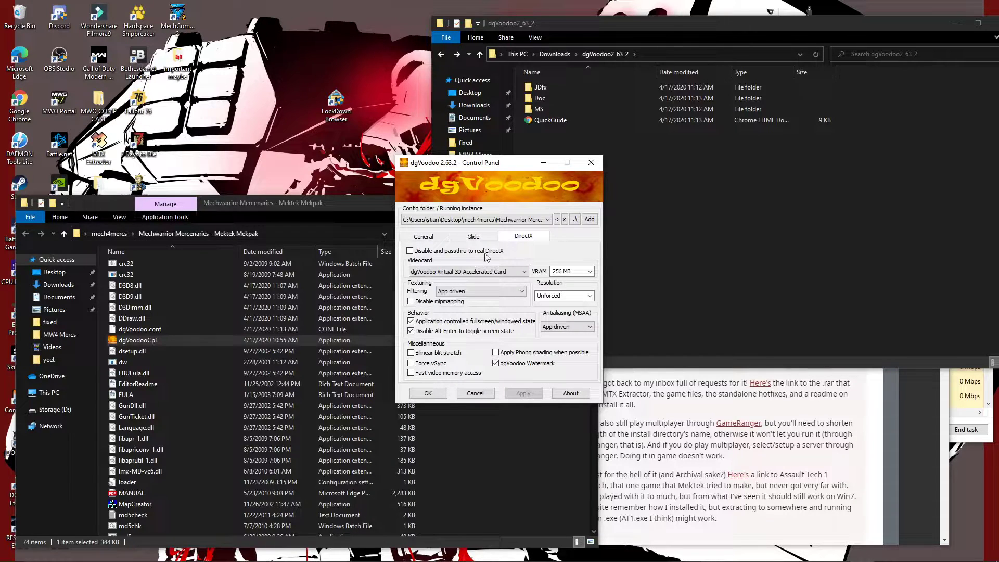
pyautogui.click(591, 272)
pyautogui.click(566, 319)
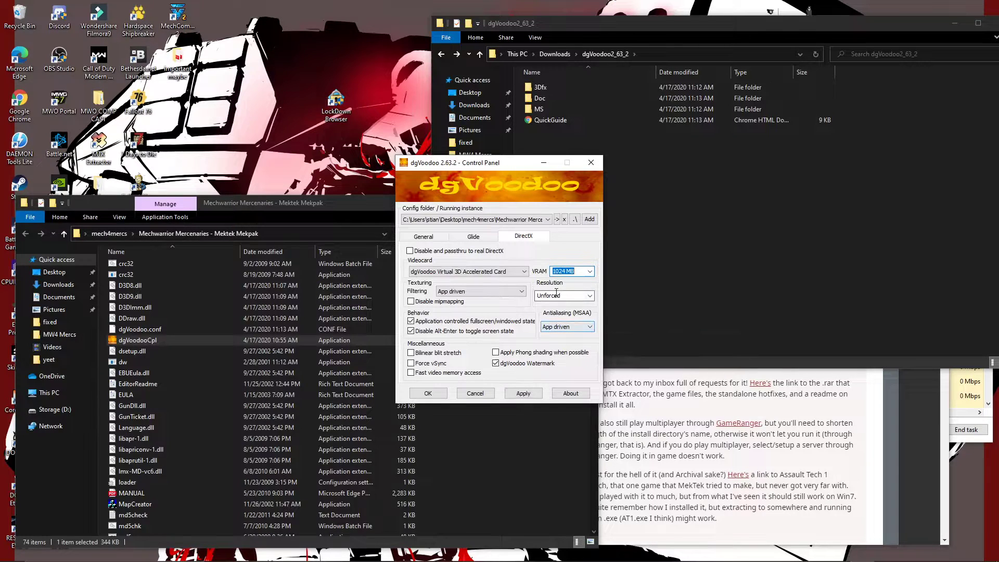
pyautogui.click(588, 296)
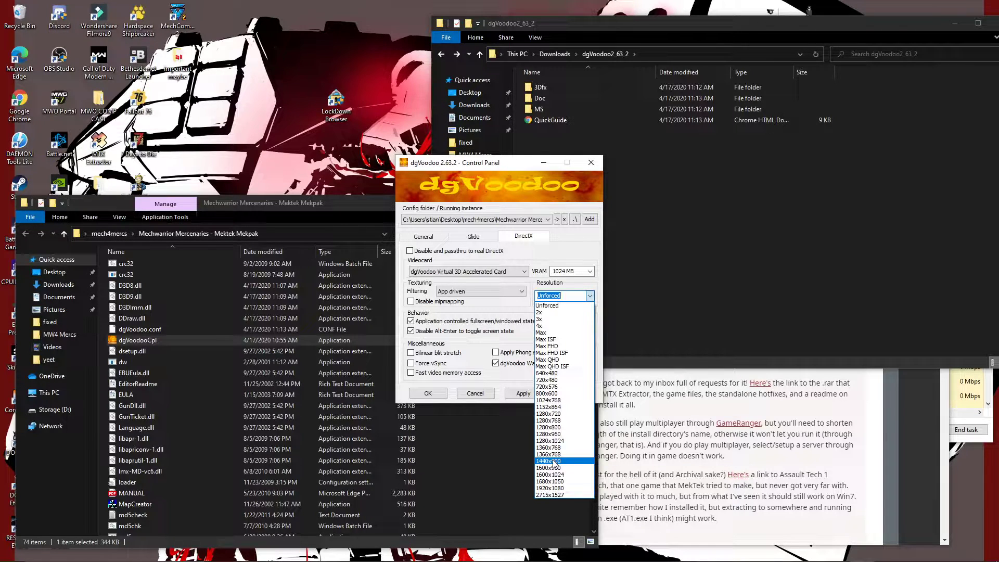
pyautogui.click(549, 428)
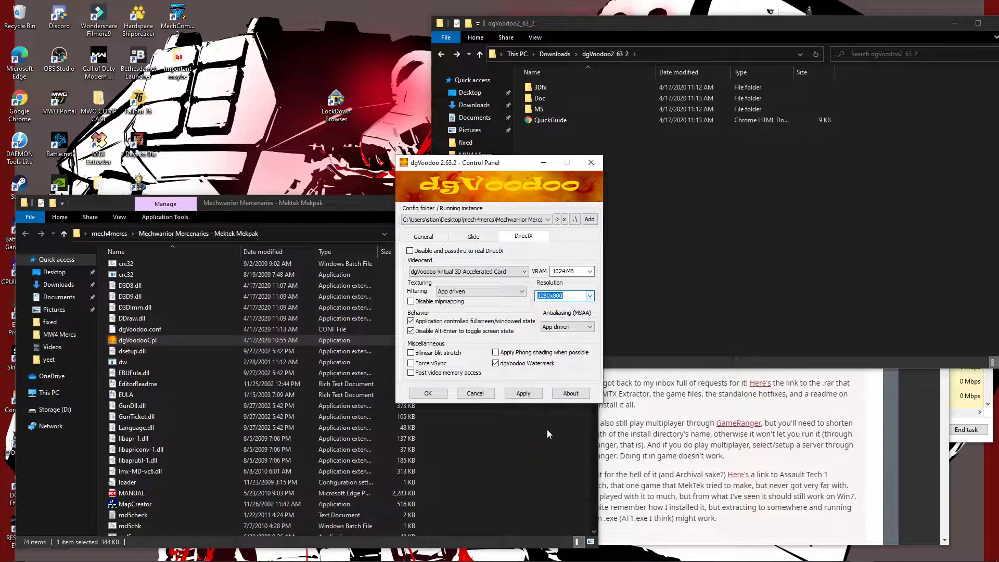
# Turn off application-controlled fullscreen, force vSync, then apply and save the settings
pyautogui.click(411, 321)
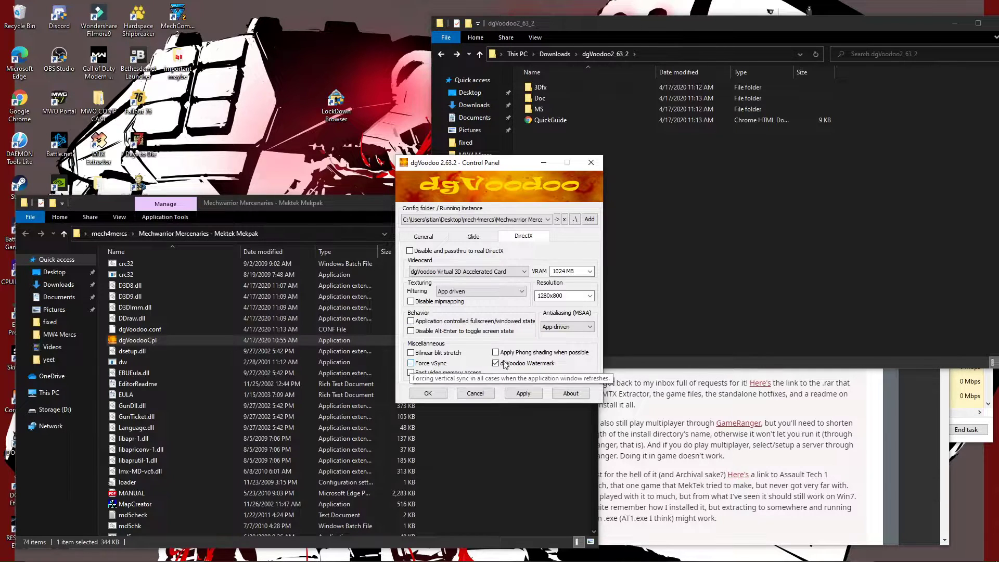
pyautogui.click(411, 364)
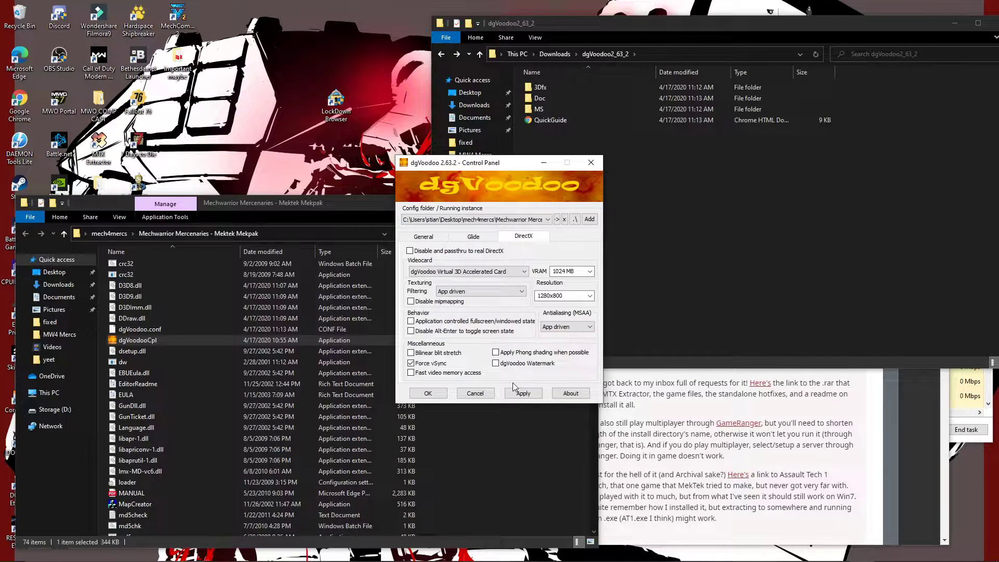
pyautogui.moveTo(471, 321)
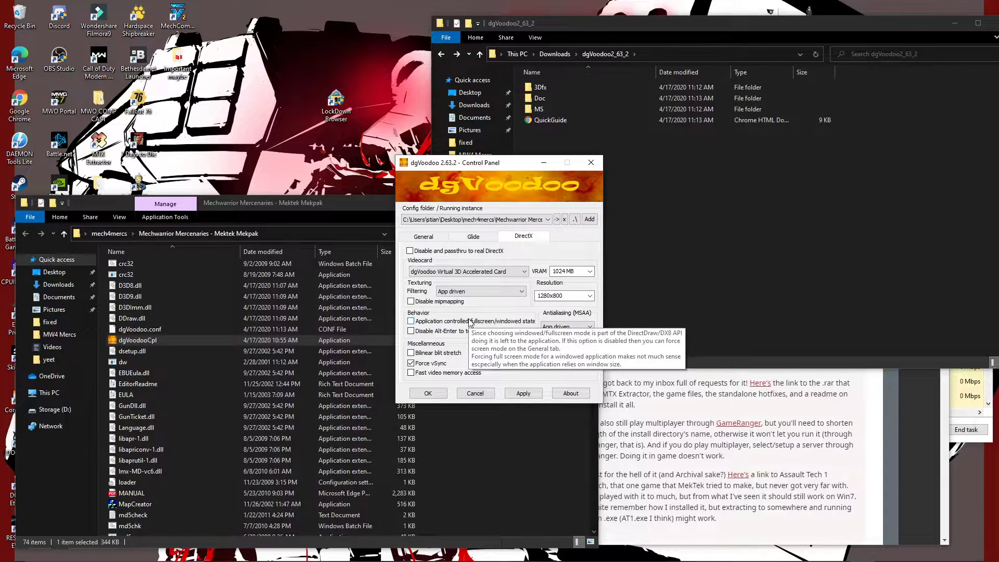
pyautogui.click(523, 394)
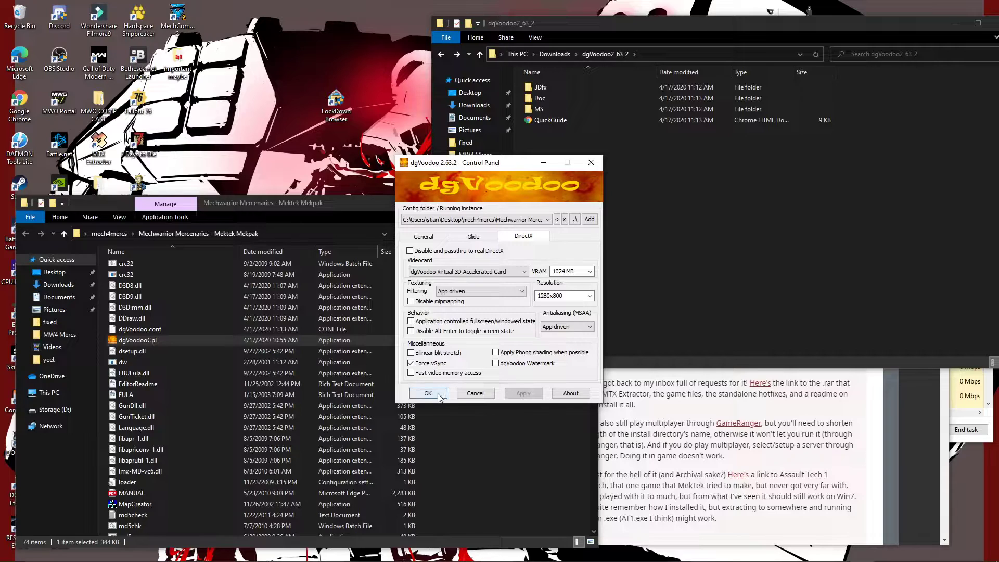
pyautogui.click(427, 393)
pyautogui.moveTo(366, 204); pyautogui.dragTo(593, 93)
# Wait for MechWarrior 4 Mercenaries to start windowed at the Mektek intro
pyautogui.scroll(-15, 421, 276)
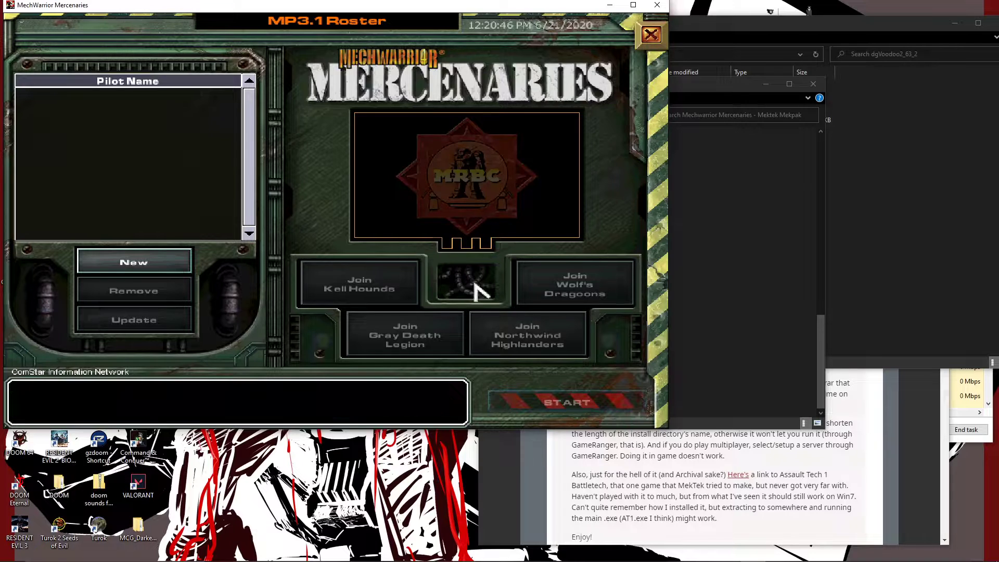
# Create Kell Hounds pilot 'magic' with company 'bananas' and start the game
pyautogui.click(93, 268)
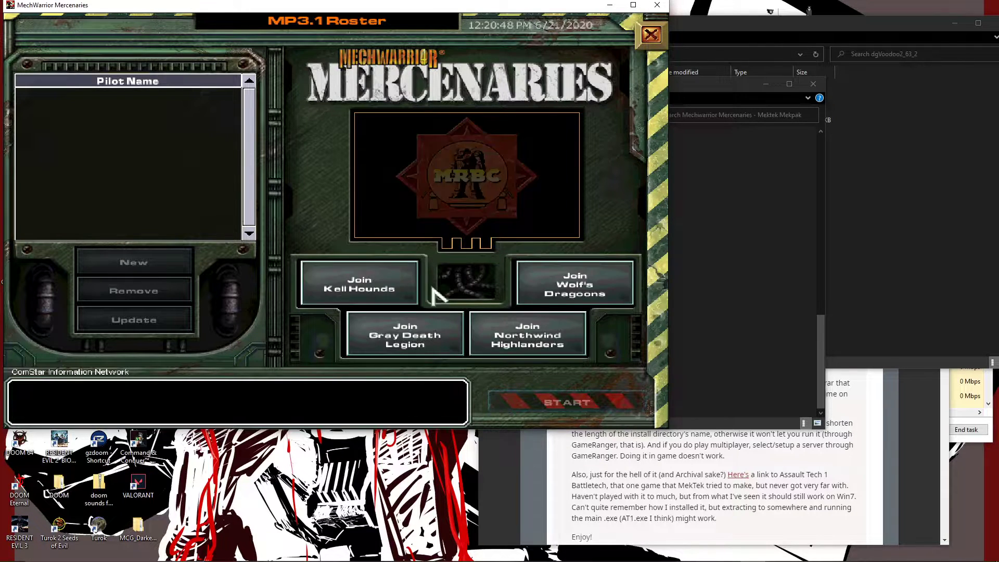
pyautogui.click(390, 286)
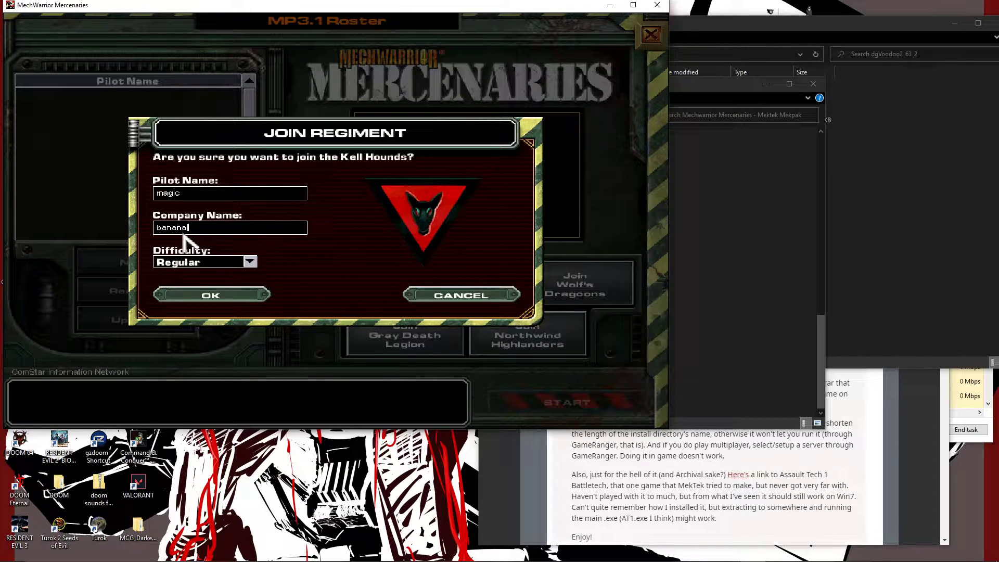
pyautogui.click(208, 296)
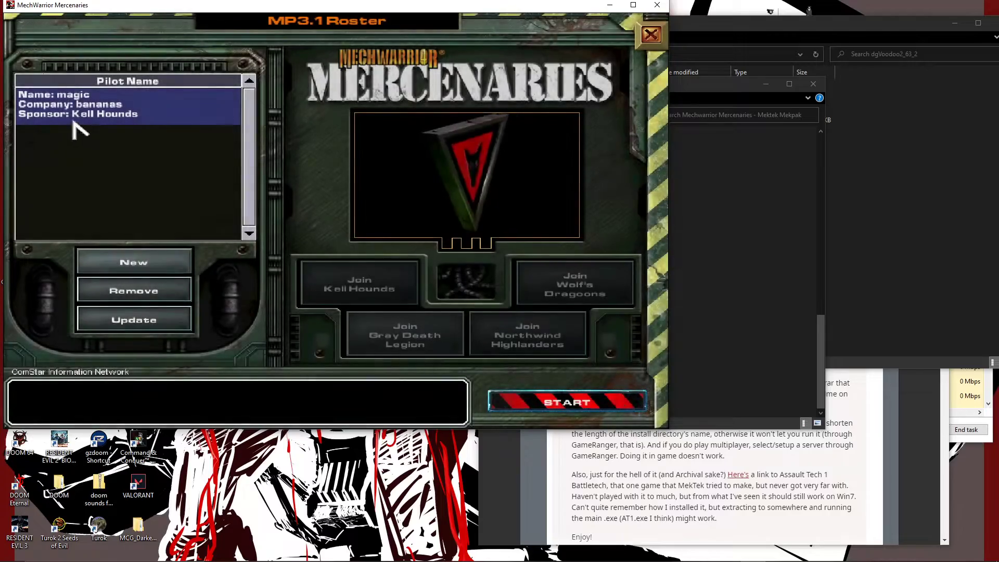
pyautogui.click(546, 411)
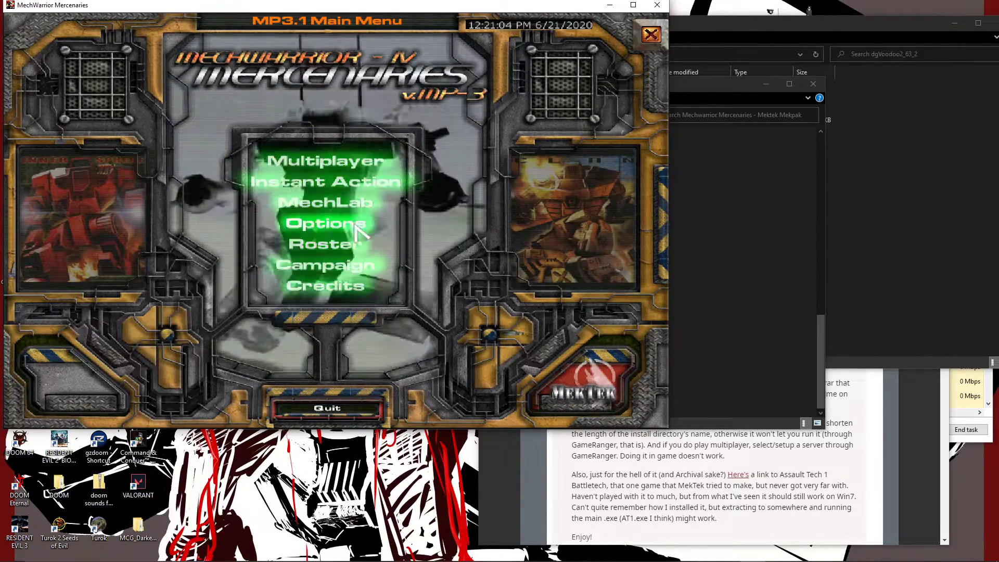
# Browse the Arctic Wolf and Argus chassis in the MechLab, then close it
pyautogui.click(343, 204)
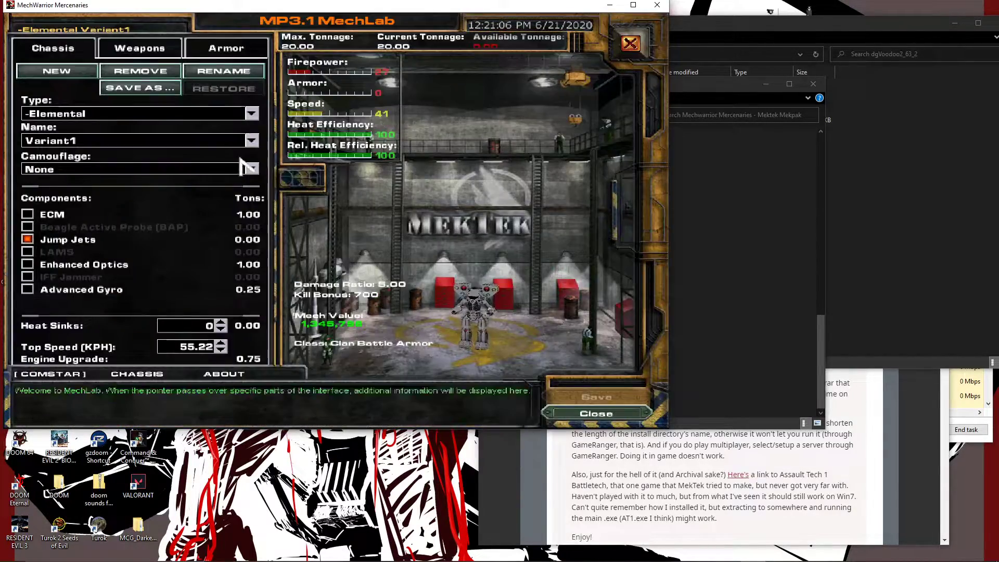
pyautogui.click(252, 114)
pyautogui.click(137, 280)
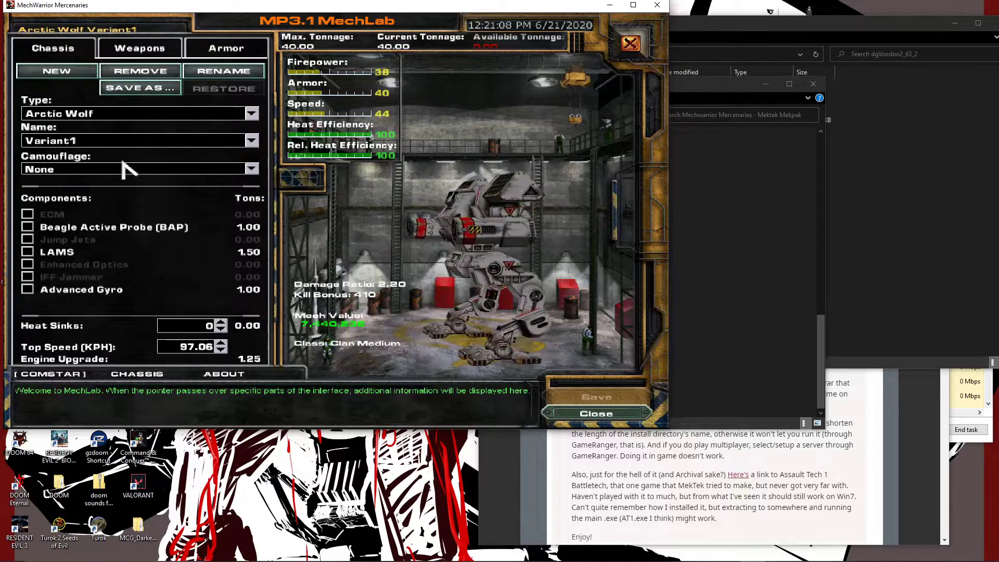
pyautogui.click(131, 113)
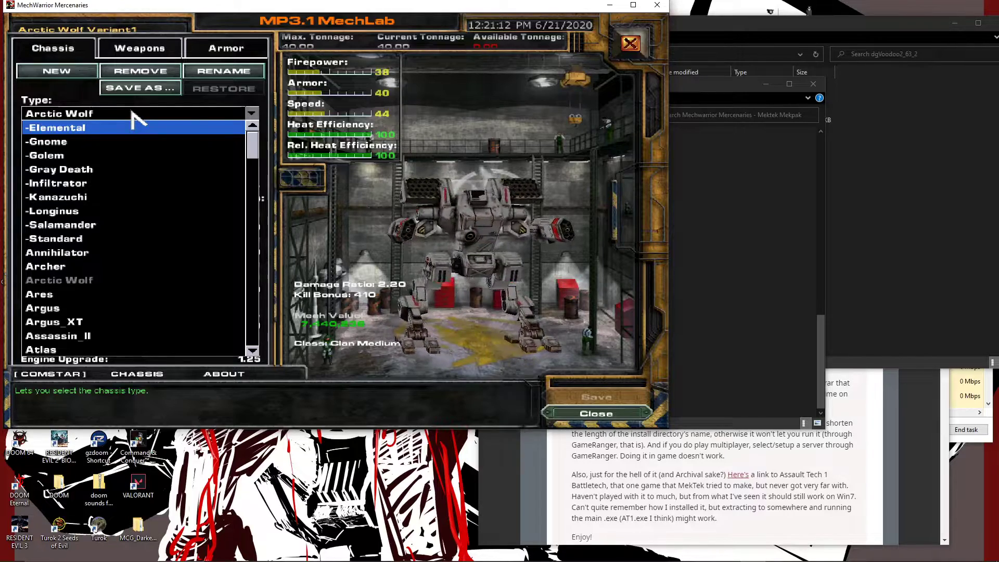
pyautogui.click(104, 308)
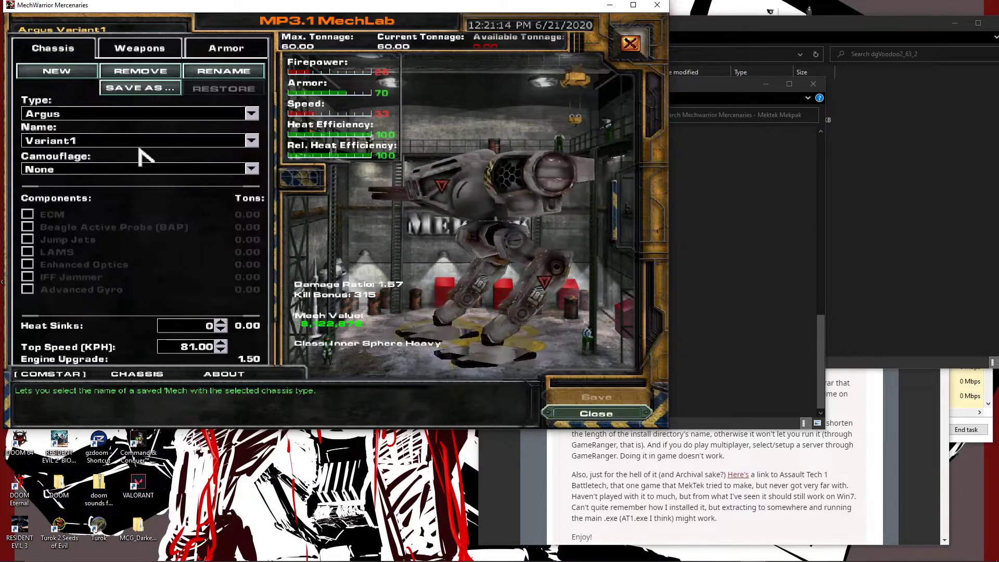
pyautogui.click(583, 413)
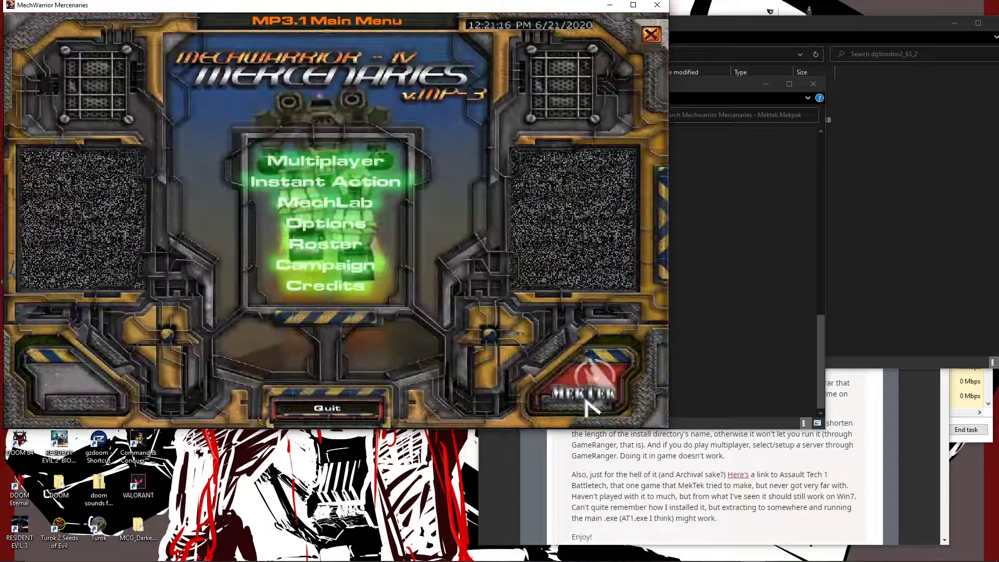
# Open Options and look through the Audio, Controls and Video settings
pyautogui.click(326, 223)
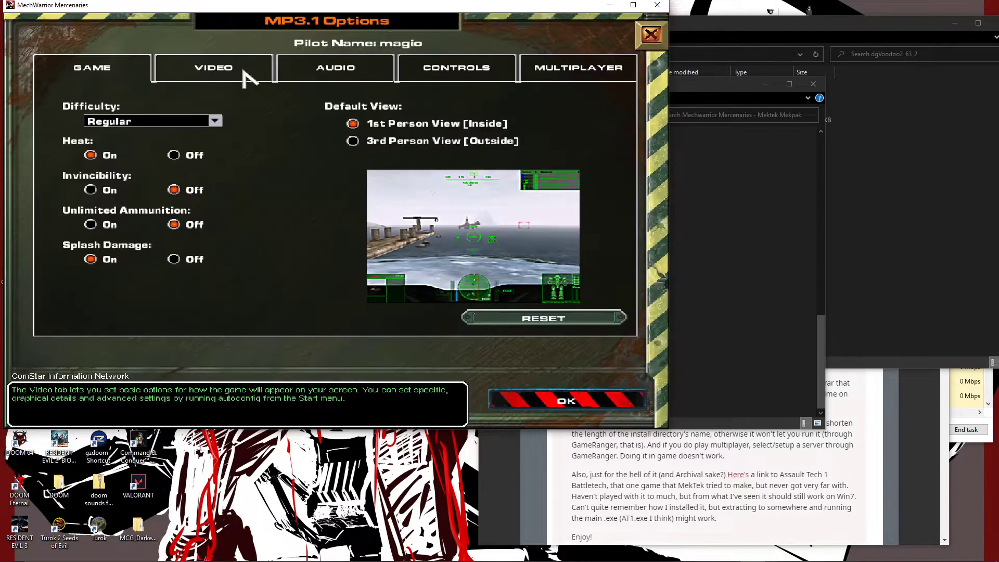
pyautogui.click(282, 79)
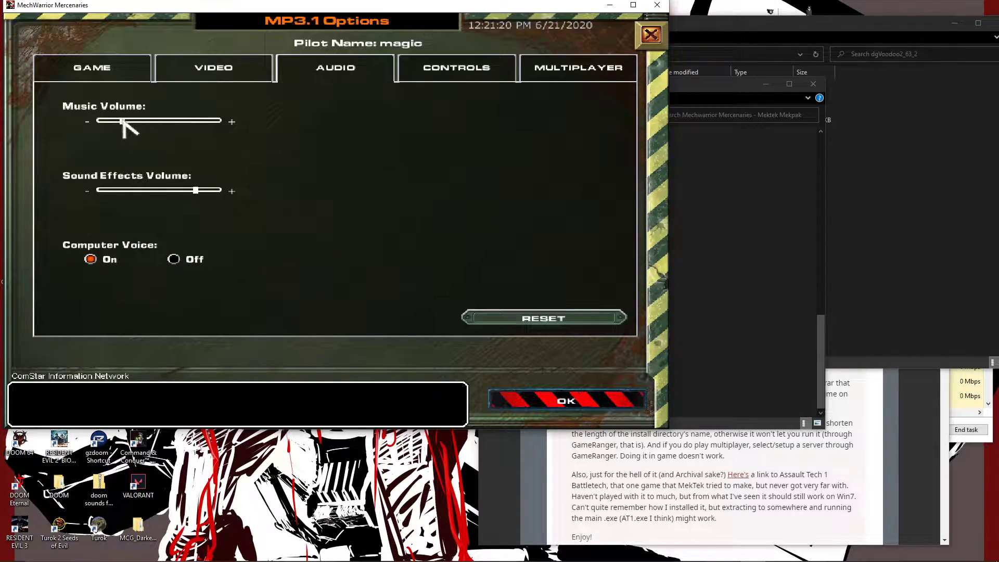
pyautogui.click(417, 78)
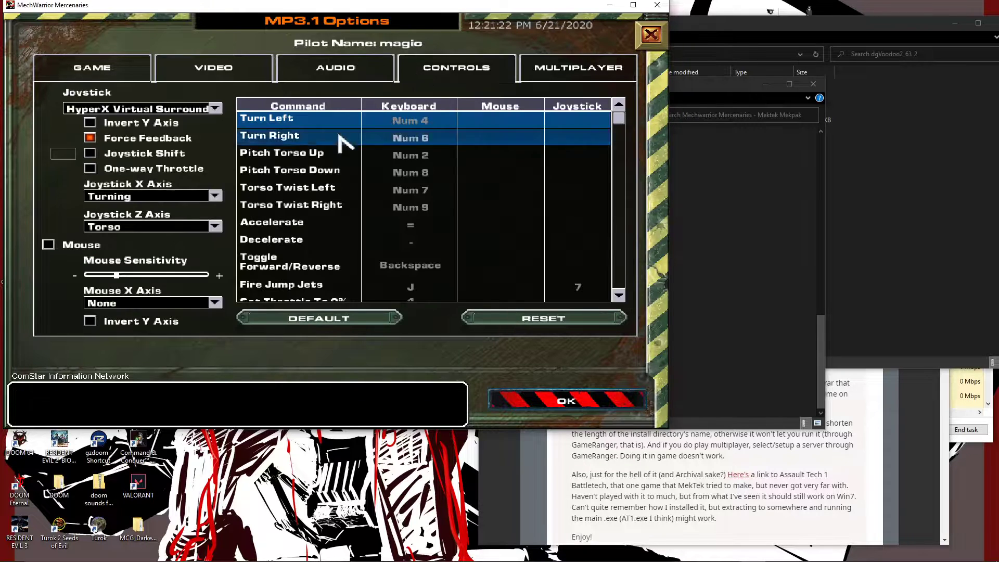
pyautogui.click(202, 67)
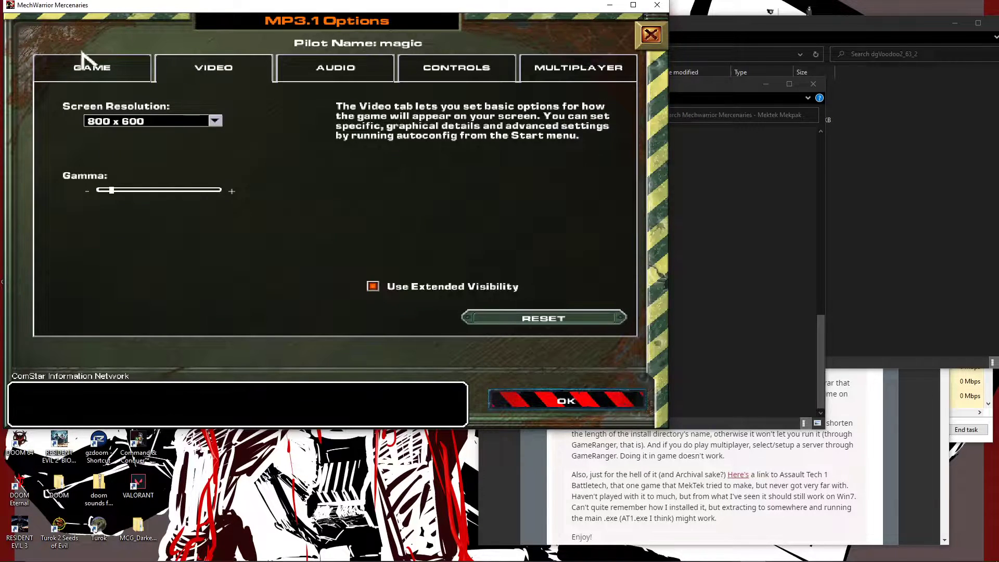